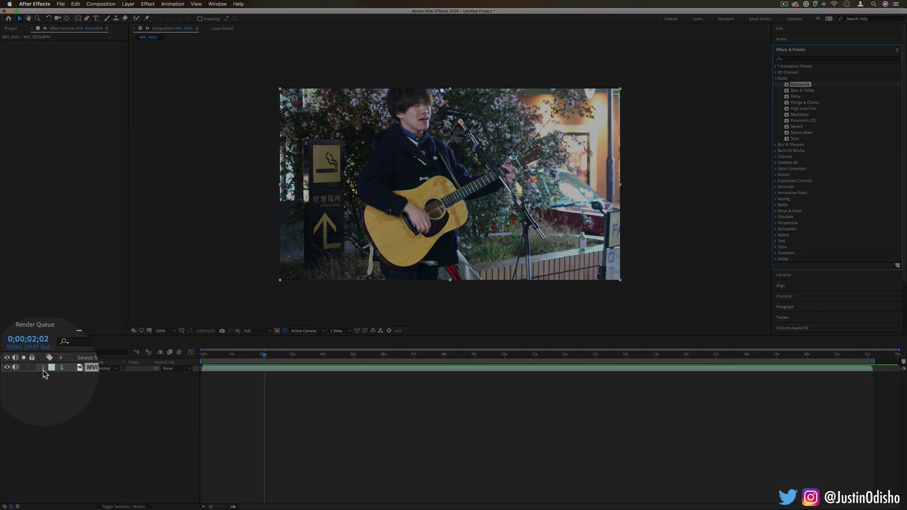
# Step: Reveal the audio waveform of the MVI_0533.MP4 layer in the timeline
pyautogui.click(44, 370)
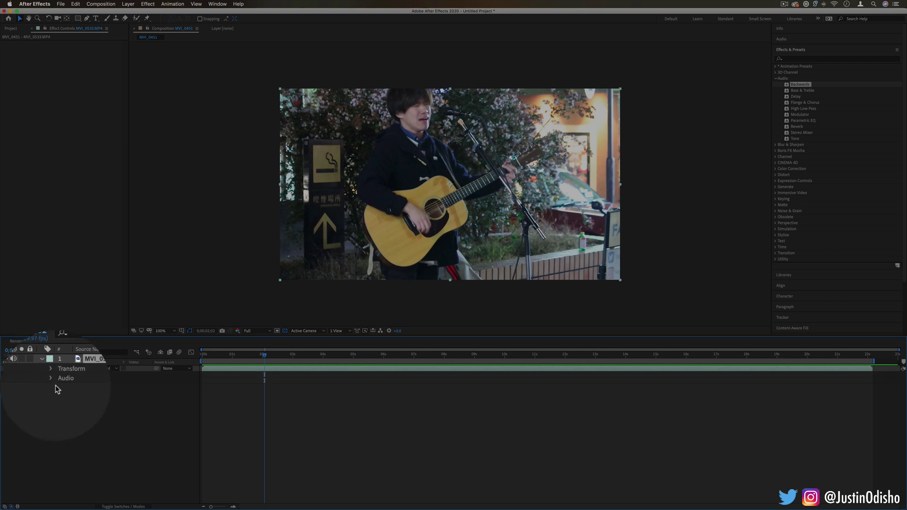
pyautogui.click(52, 387)
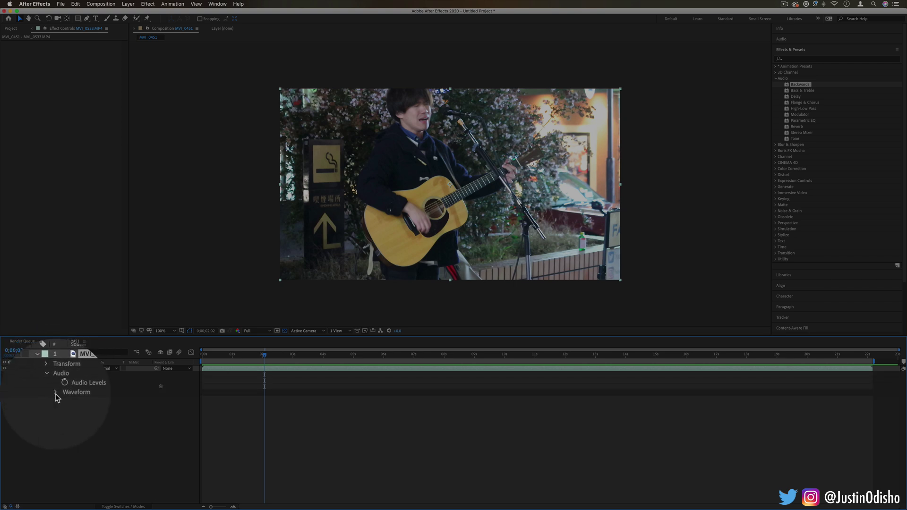
pyautogui.click(55, 394)
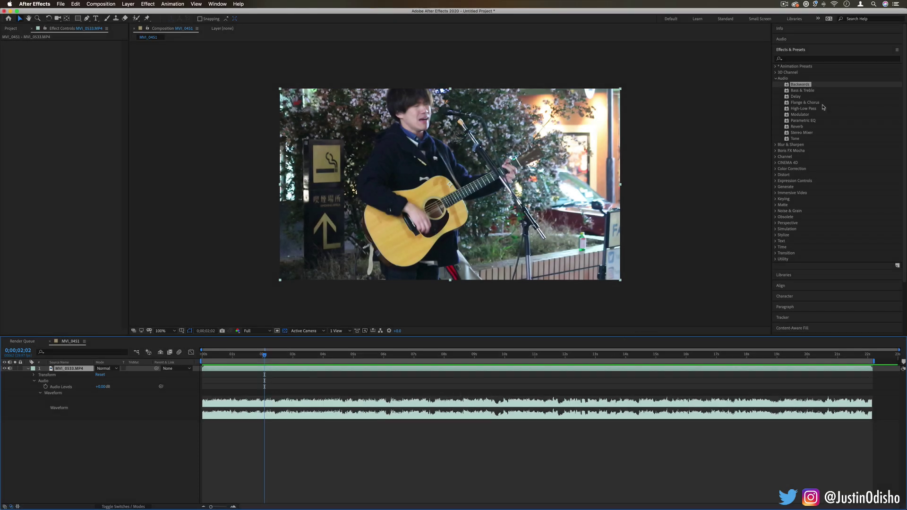
# Step: Apply the Backwards audio effect to the MVI_0533.MP4 layer and preview the sound, including a replay from 0;00;01;25
pyautogui.click(805, 83)
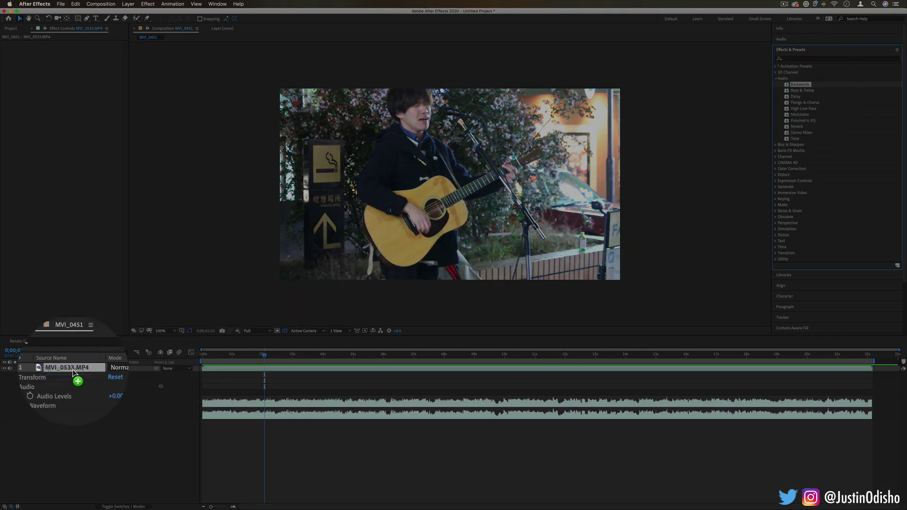
pyautogui.moveTo(77, 377); pyautogui.dragTo(74, 372)
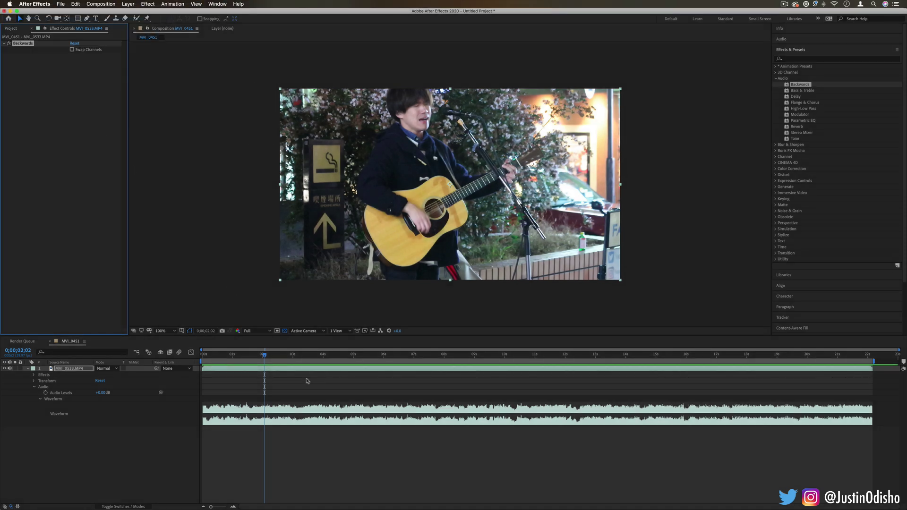
pyautogui.press('space')
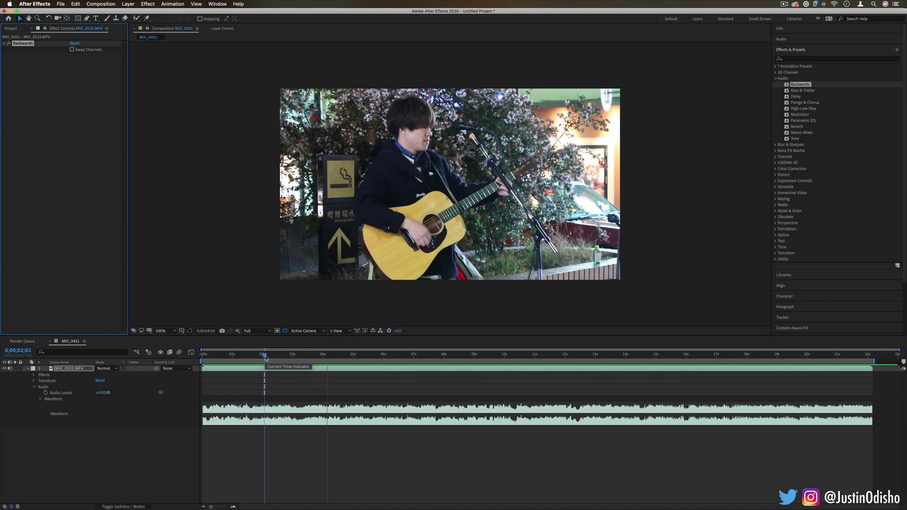
pyautogui.click(376, 391)
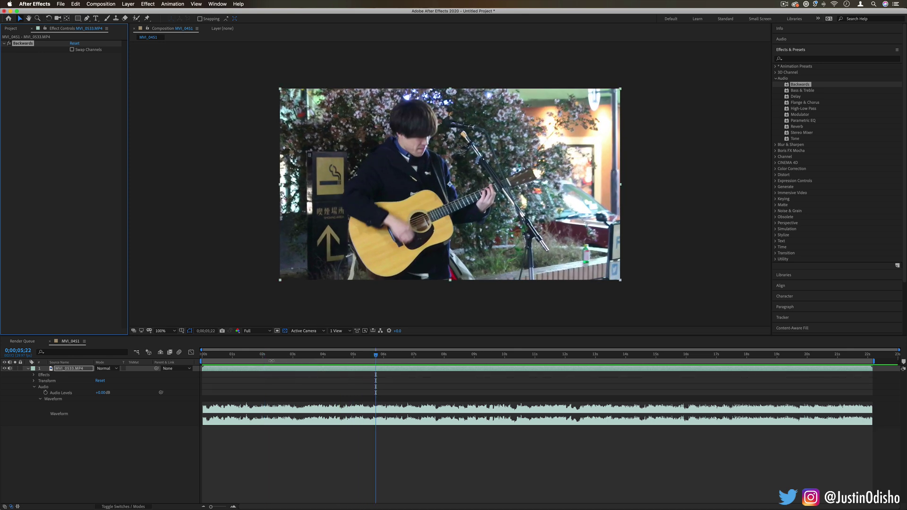
pyautogui.click(258, 356)
pyautogui.press('space')
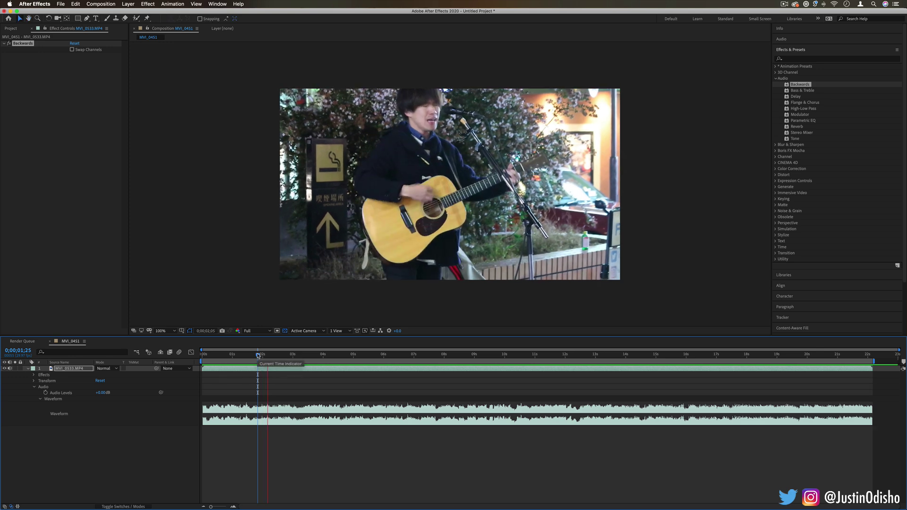
pyautogui.click(32, 63)
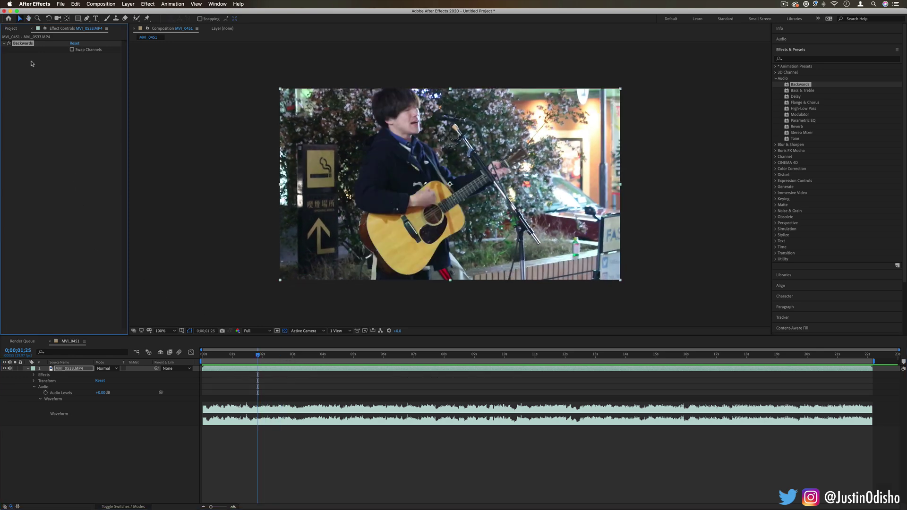
# Step: Add the Bass & Treble audio effect to the layer and delete its Backwards effect
pyautogui.moveTo(803, 90); pyautogui.dragTo(47, 63)
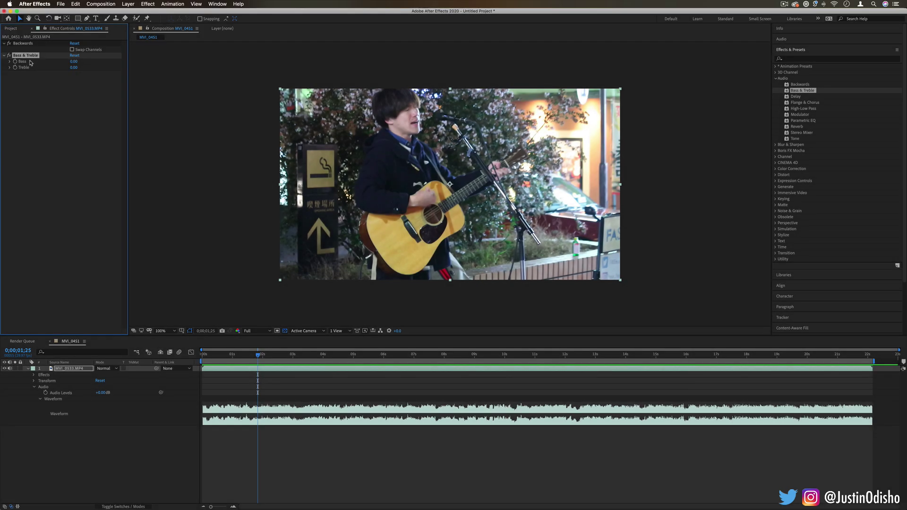
pyautogui.moveTo(23, 43); pyautogui.dragTo(40, 85)
pyautogui.moveTo(79, 129); pyautogui.dragTo(80, 129)
pyautogui.moveTo(65, 77); pyautogui.dragTo(50, 34)
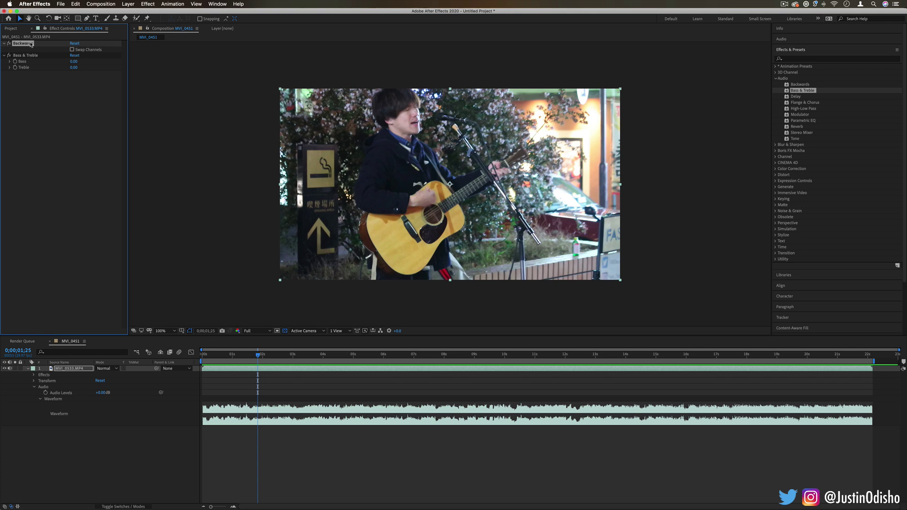
pyautogui.press('Delete')
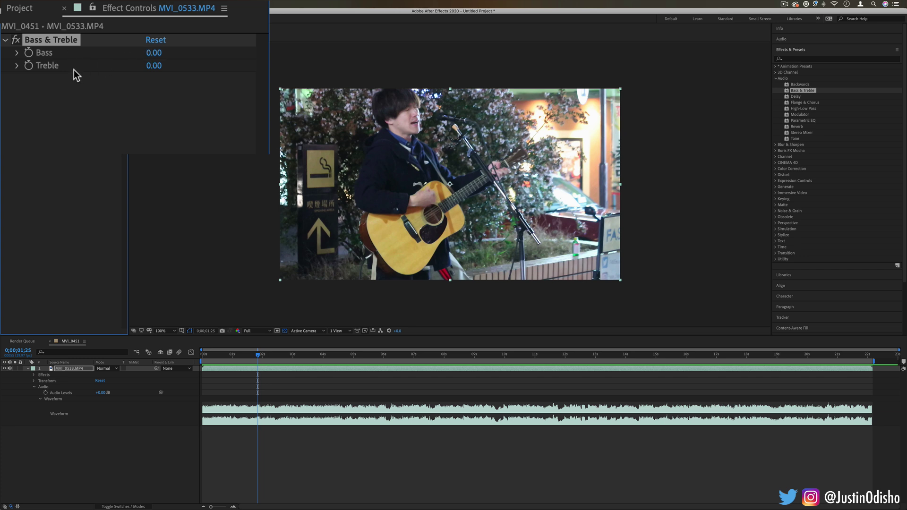
# Step: Set Bass to 100 and Treble to -100 in the Bass & Treble effect, and preview the sound
pyautogui.moveTo(155, 55); pyautogui.dragTo(248, 53)
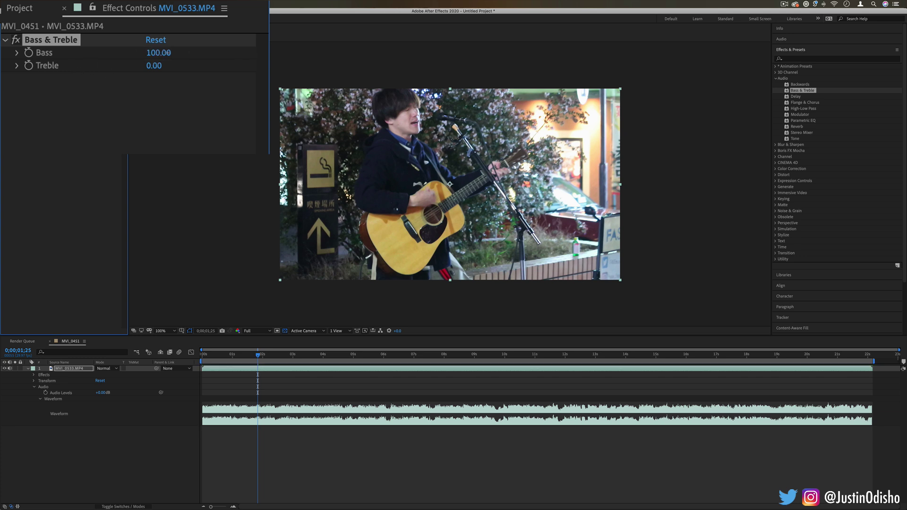
pyautogui.moveTo(154, 65); pyautogui.dragTo(71, 66)
pyautogui.press('space')
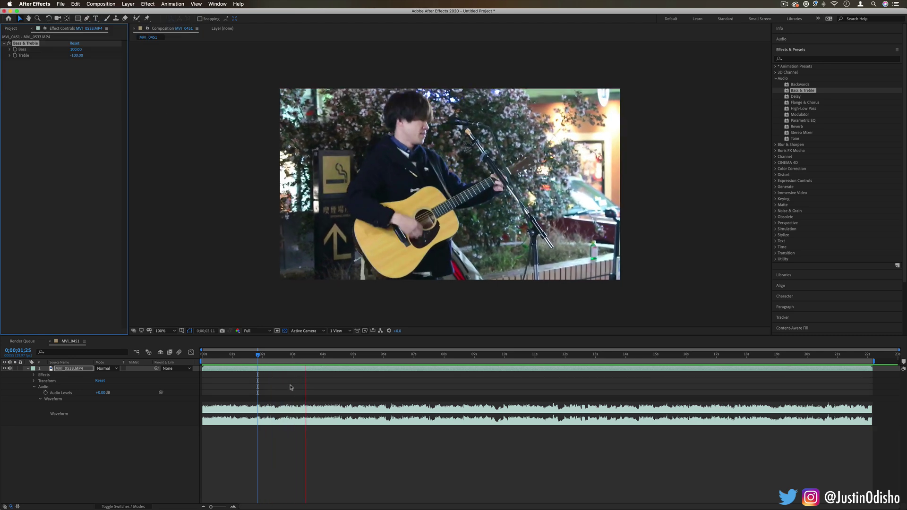
pyautogui.press('space')
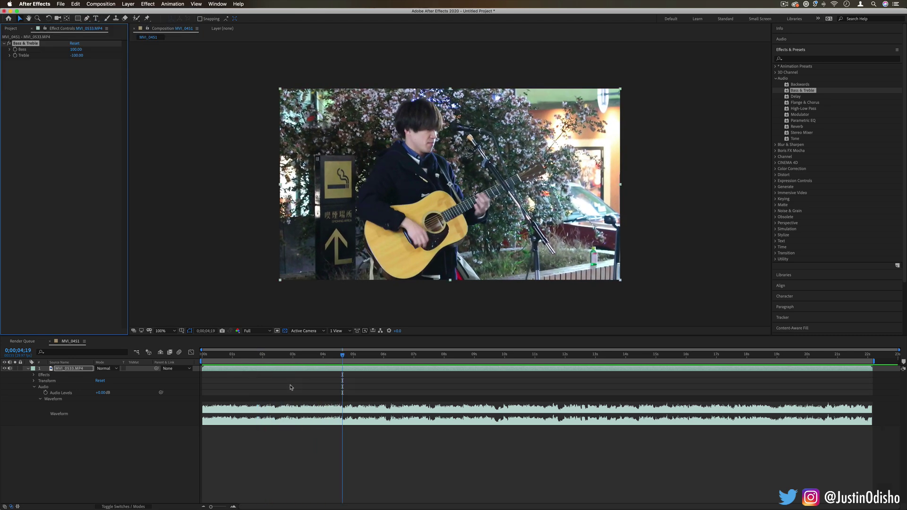
# Step: Set Bass to -100 and Treble to 100 in the Bass & Treble effect, and preview the sound
pyautogui.moveTo(77, 50); pyautogui.dragTo(122, 57)
pyautogui.moveTo(255, 70); pyautogui.dragTo(109, 54)
pyautogui.press('space')
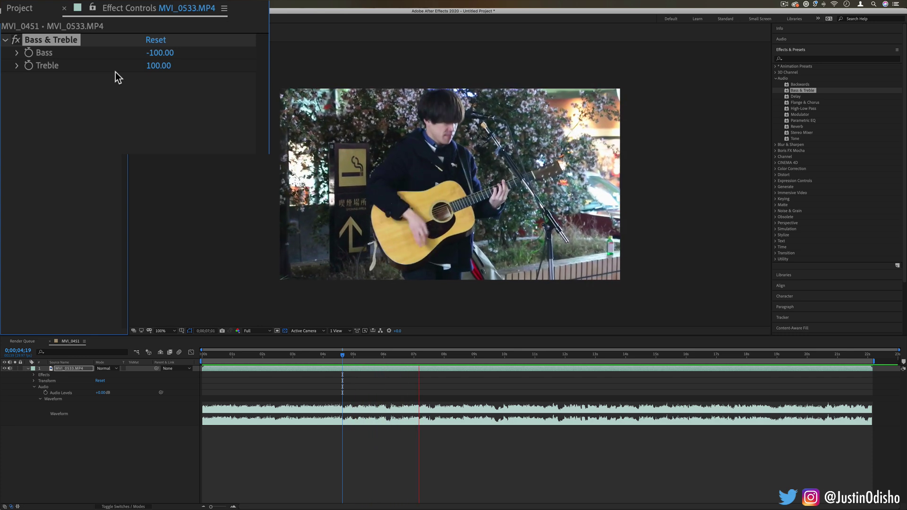
pyautogui.press('space')
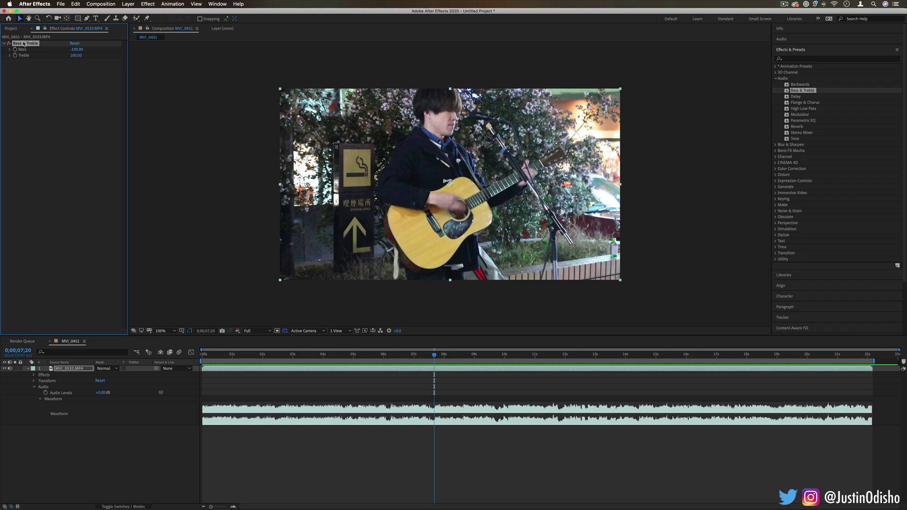
# Step: Replace the Bass & Treble effect on the layer with the Delay effect and preview the sound from 0;00;03;29
pyautogui.press('Delete')
pyautogui.click(797, 97)
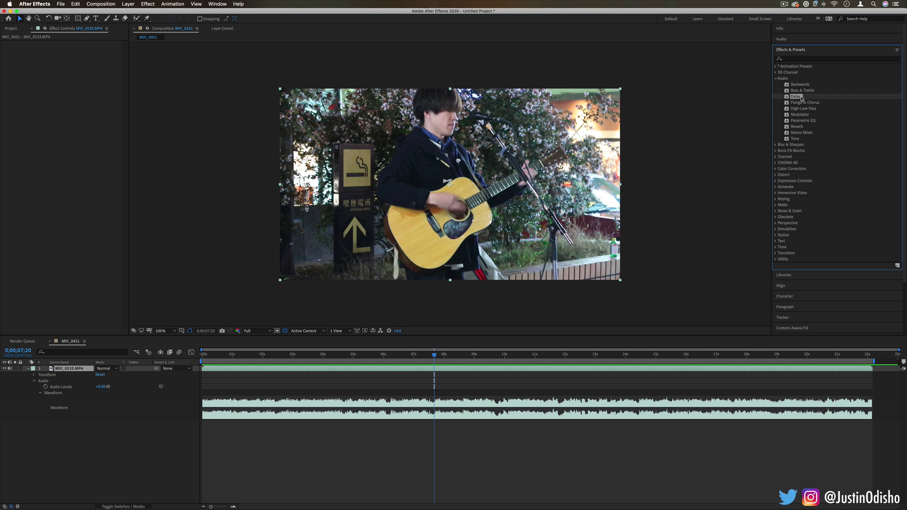
pyautogui.moveTo(797, 97); pyautogui.dragTo(62, 374)
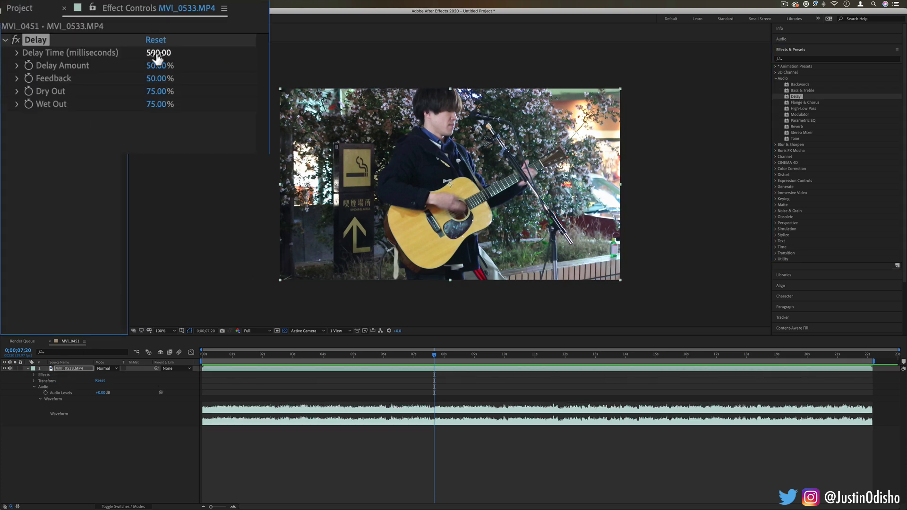
pyautogui.click(322, 354)
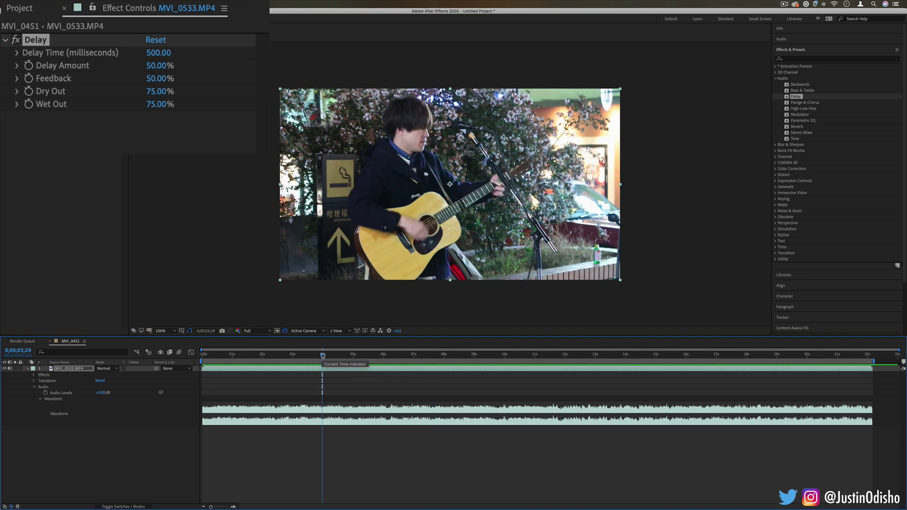
pyautogui.press('space')
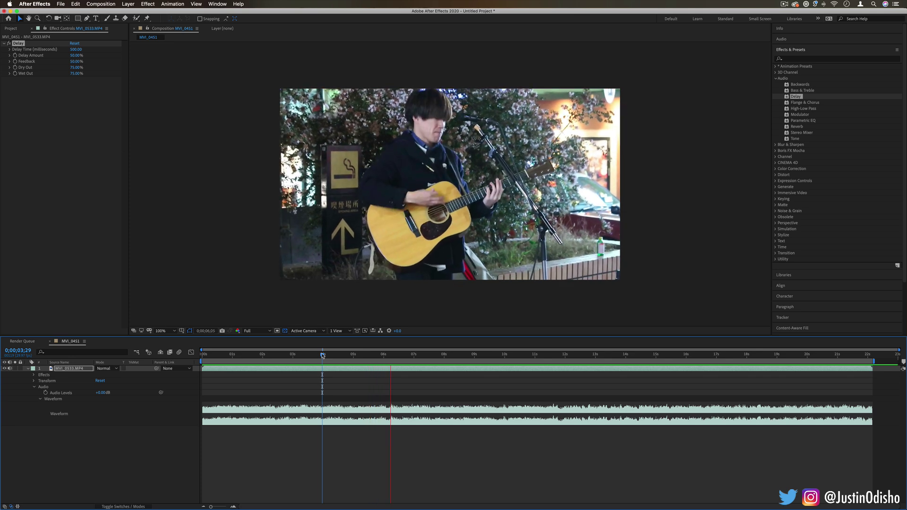
pyautogui.press('space')
# Step: Set the Delay effect's Delay Time to 790 milliseconds and Delay Amount to 183%, and preview from near the clip's start
pyautogui.moveTo(77, 56); pyautogui.dragTo(201, 59)
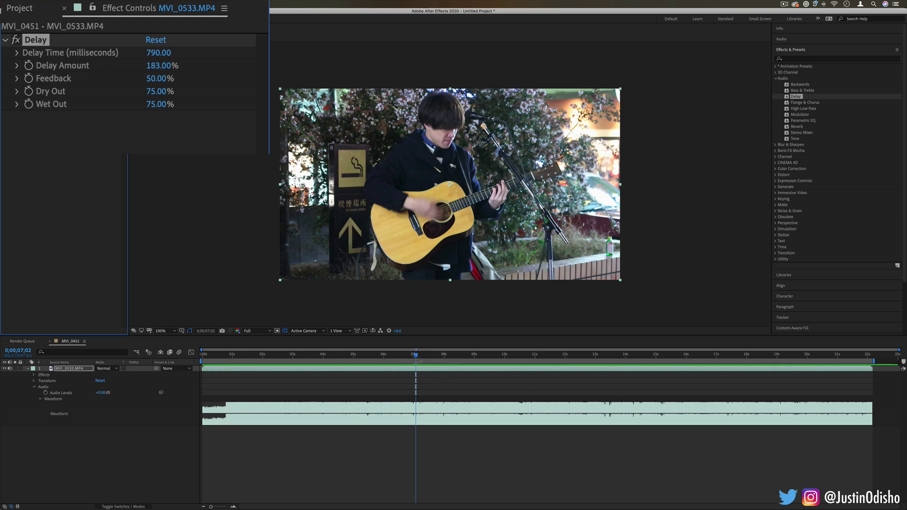
pyautogui.click(225, 358)
pyautogui.press('space')
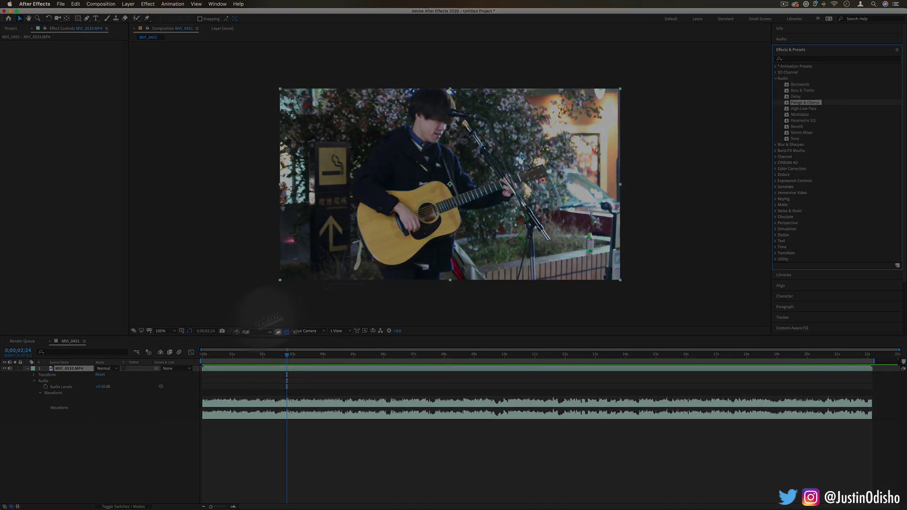
# Step: Apply the Flange & Chorus audio effect to the layer and preview the sound with its default settings
pyautogui.doubleClick(810, 103)
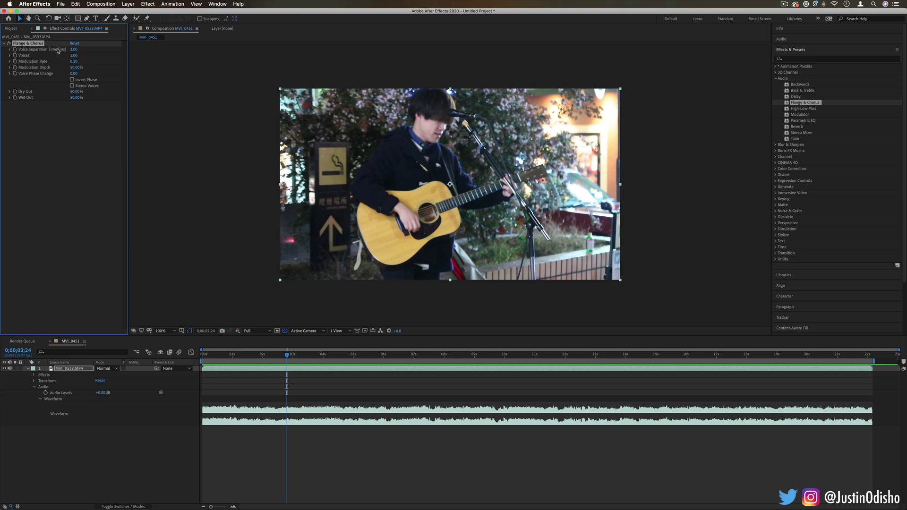
pyautogui.press('space')
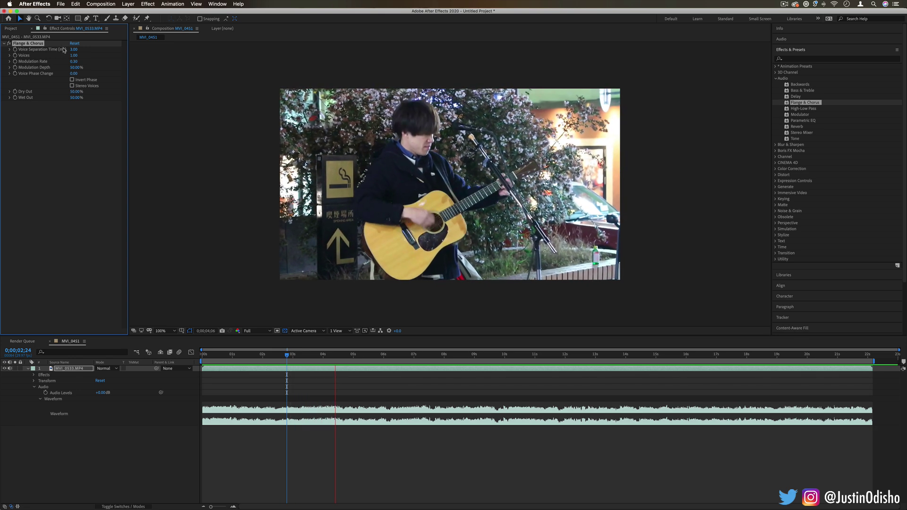
pyautogui.press('space')
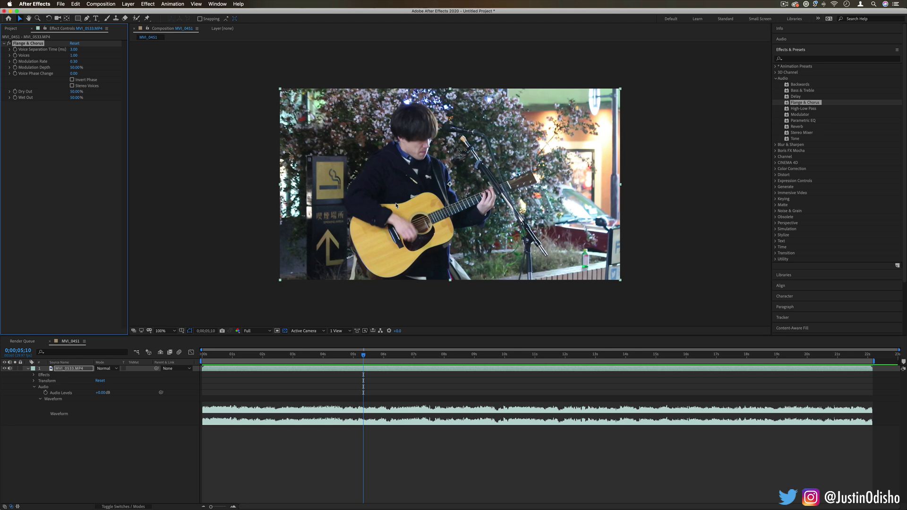
pyautogui.press('space')
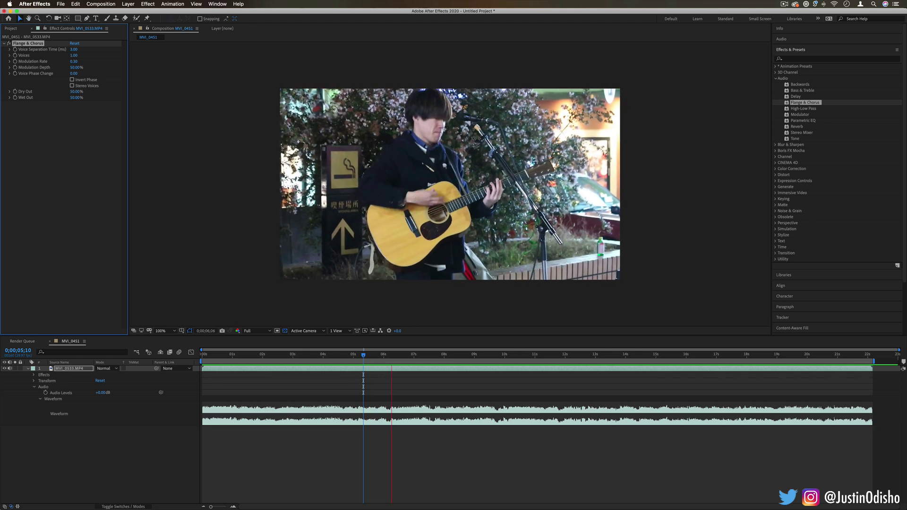
pyautogui.press('space')
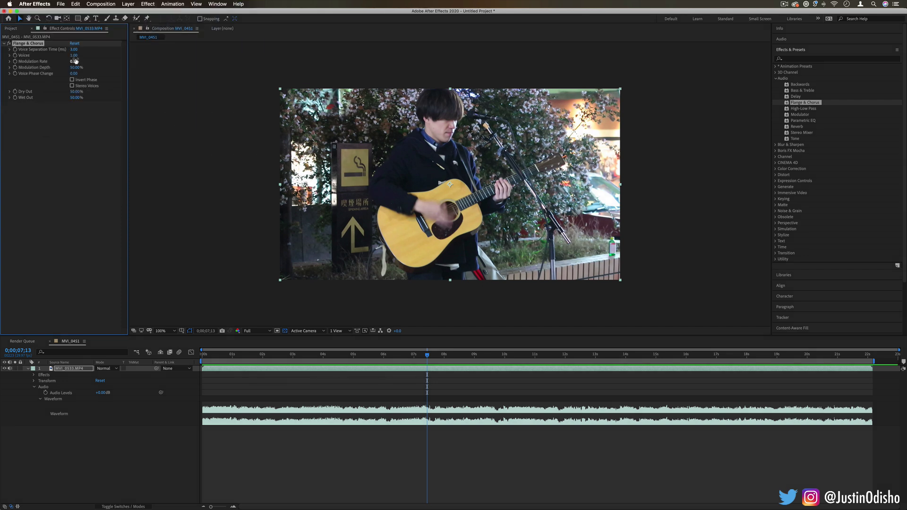
pyautogui.moveTo(75, 60)
pyautogui.mouseDown()
pyautogui.moveTo(79, 76)
pyautogui.moveTo(72, 63)
pyautogui.mouseUp()
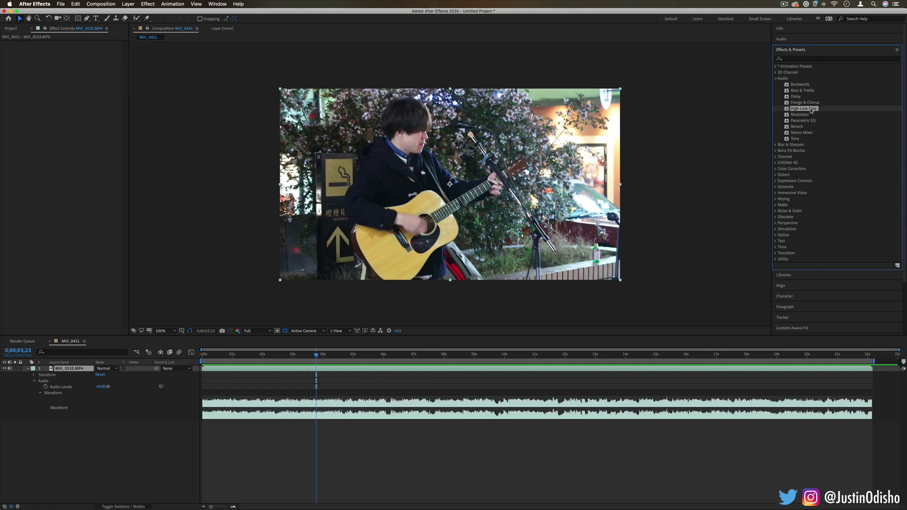
# Step: Apply the High-Low Pass effect to the MVI_0533.MP4 layer with the High Pass filter option and preview the sound
pyautogui.moveTo(812, 110); pyautogui.dragTo(71, 370)
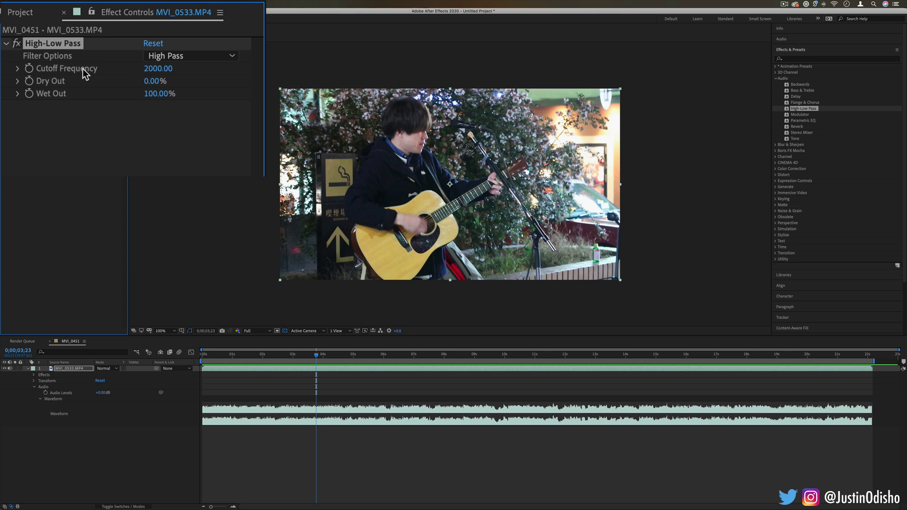
pyautogui.click(177, 56)
pyautogui.click(179, 71)
pyautogui.press('space')
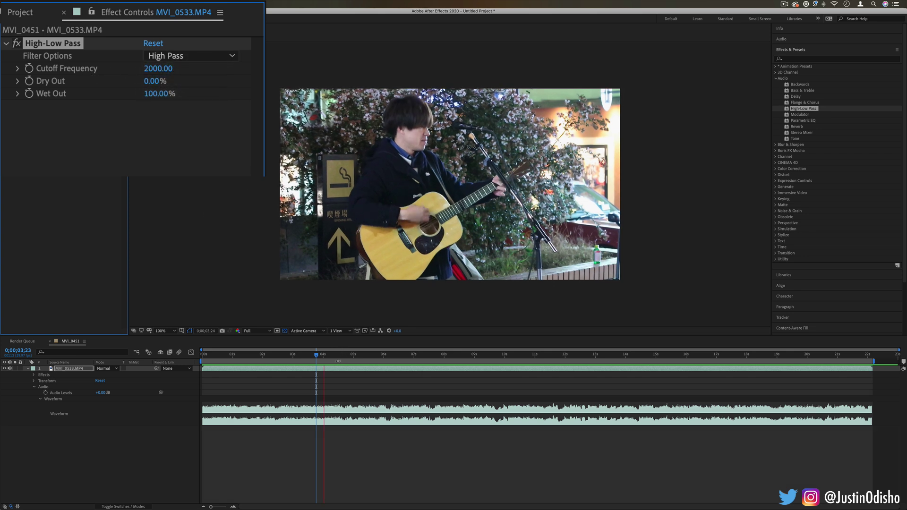
pyautogui.press('space')
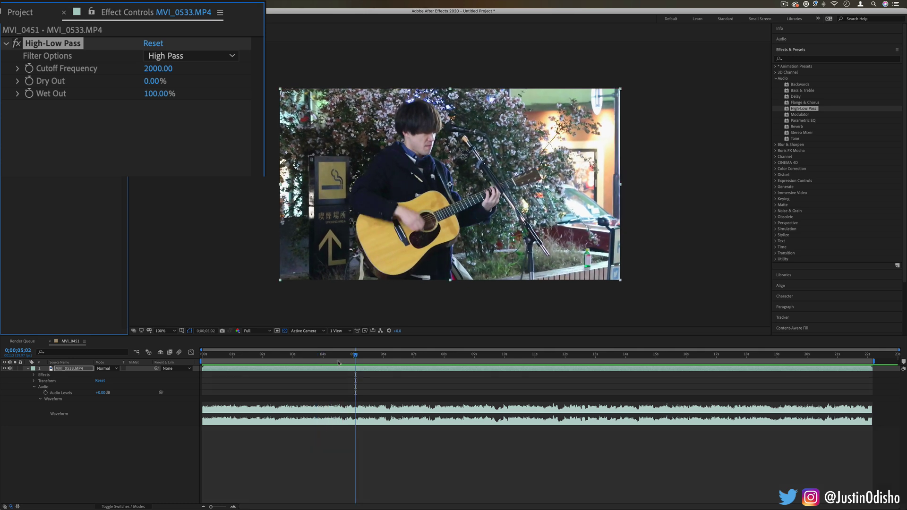
pyautogui.press('space')
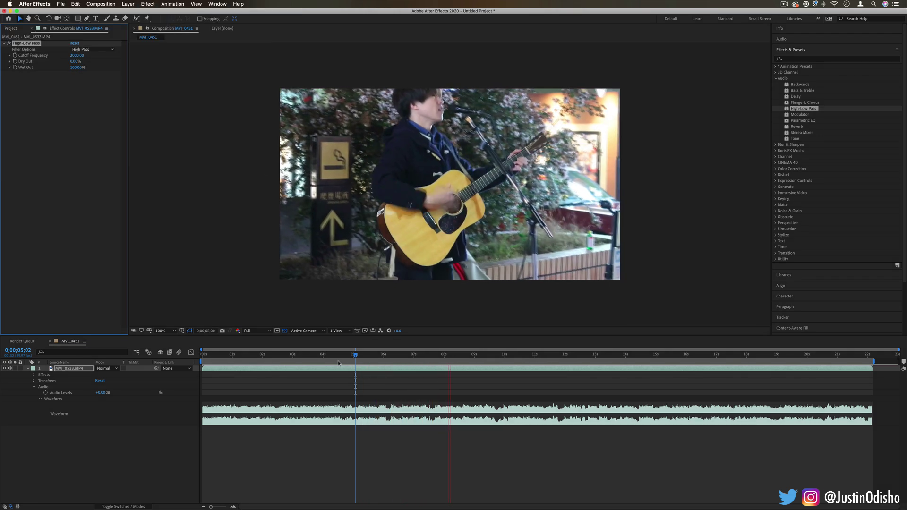
pyautogui.press('space')
# Step: Switch the High-Low Pass effect's Filter Options to Low Pass and preview the sound from 0;00;02;21
pyautogui.click(93, 49)
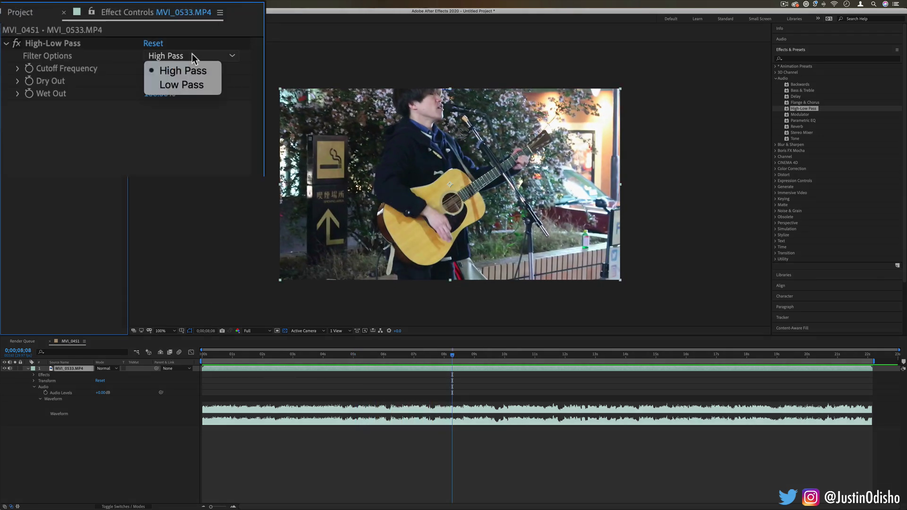
pyautogui.click(93, 64)
pyautogui.click(284, 355)
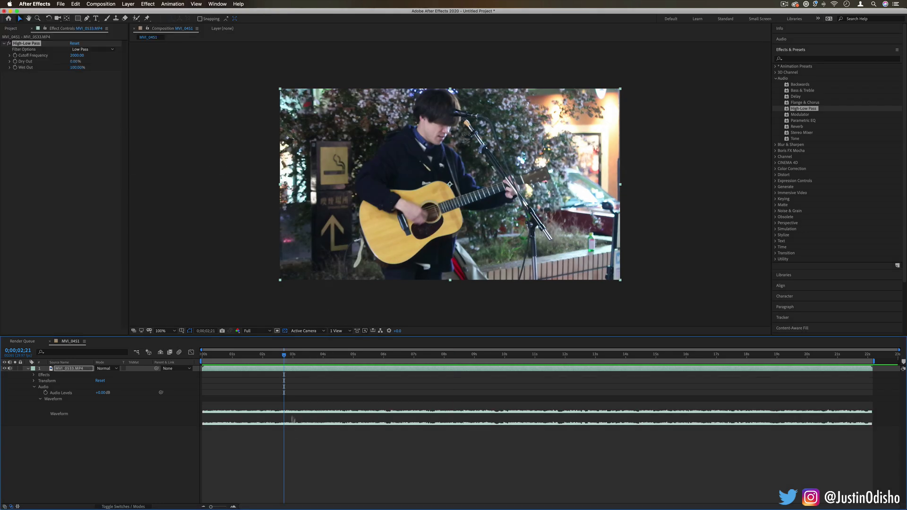
pyautogui.press('space')
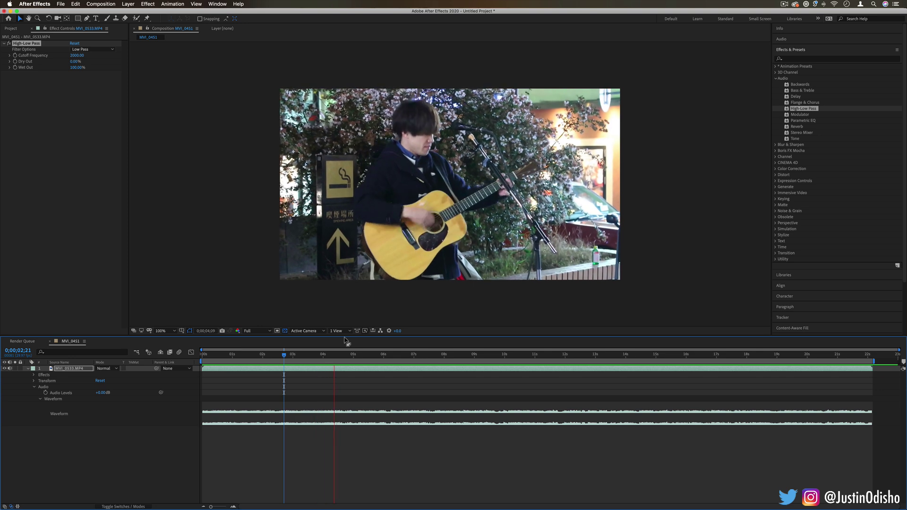
pyautogui.press('space')
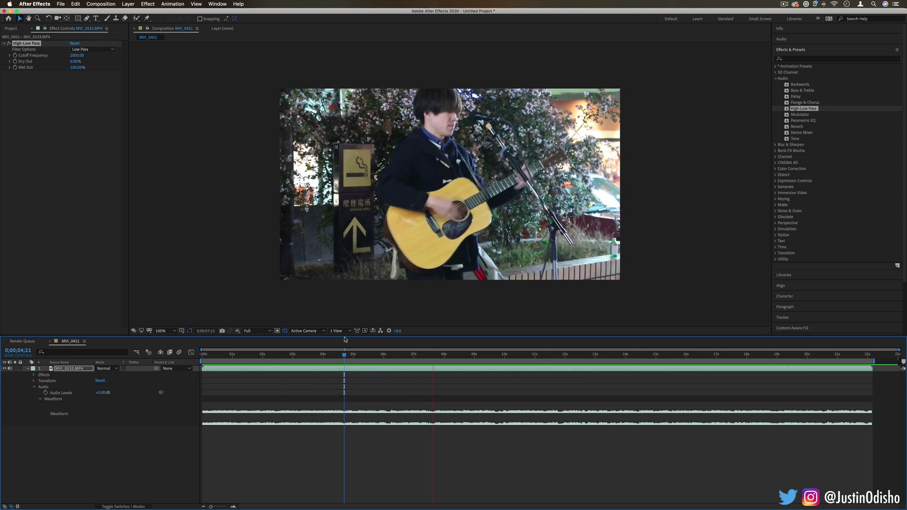
pyautogui.press('space')
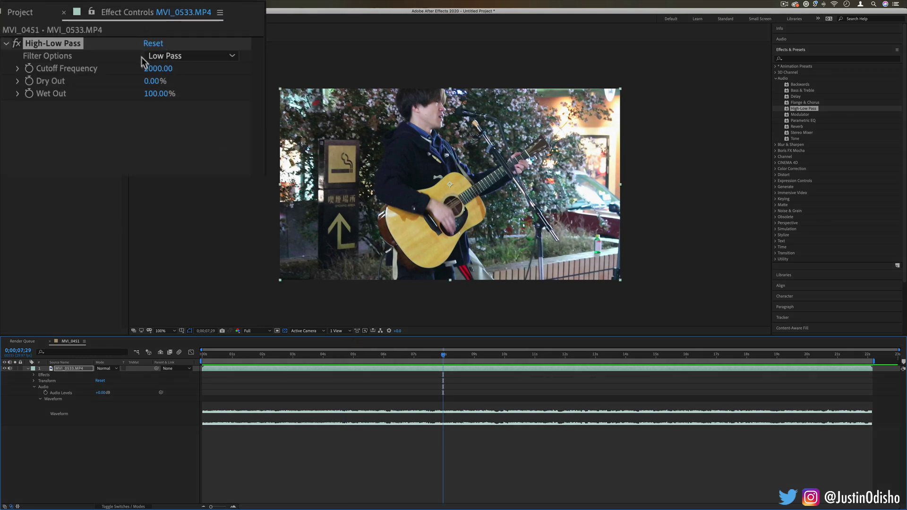
# Step: Set the High-Low Pass effect's Cutoff Frequency to 1.00 and Wet Out to 69%
pyautogui.moveTo(166, 69); pyautogui.dragTo(165, 68)
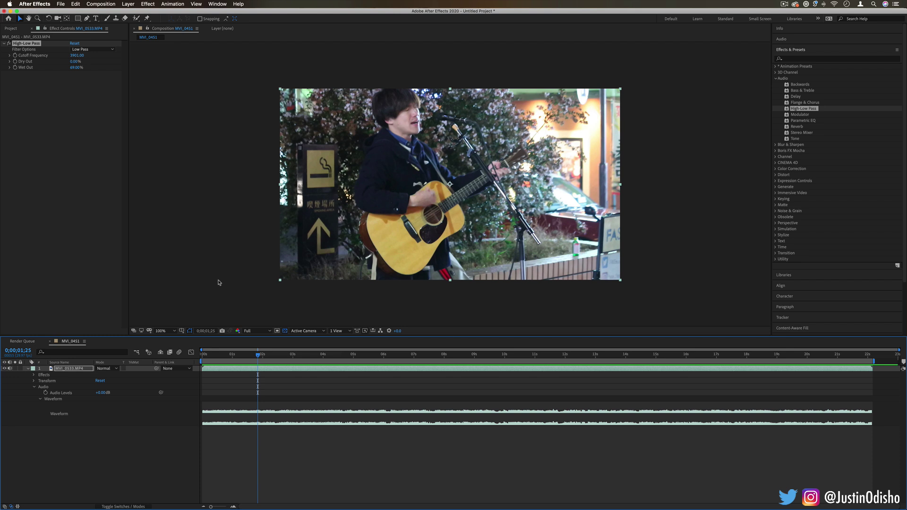
pyautogui.moveTo(73, 56); pyautogui.dragTo(65, 56)
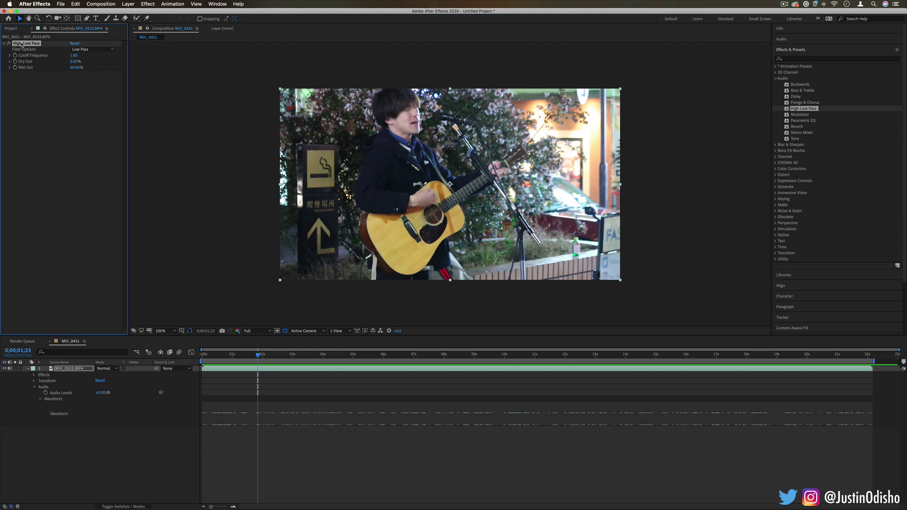
# Step: Replace the High-Low Pass effect on the MVI_0533.MP4 layer with the Modulator effect and preview its default settings from 0;00;01;25
pyautogui.press('Delete')
pyautogui.click(800, 115)
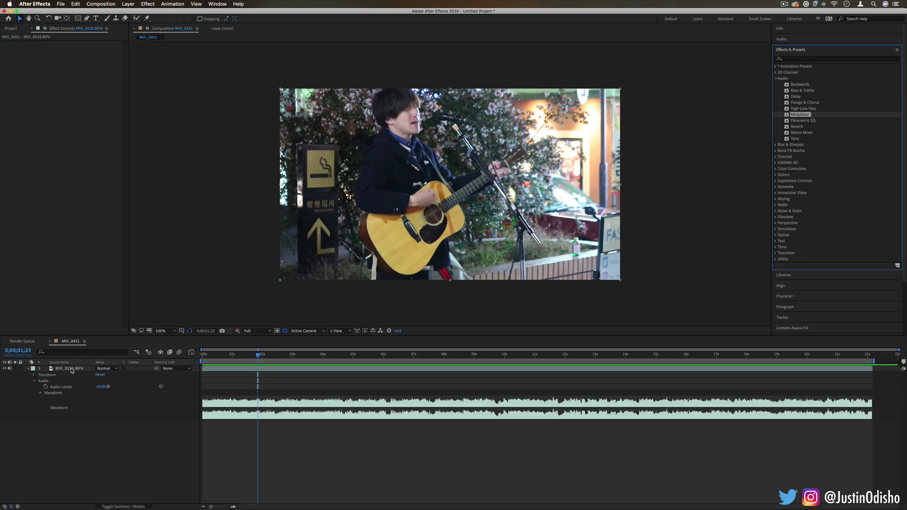
pyautogui.doubleClick(800, 115)
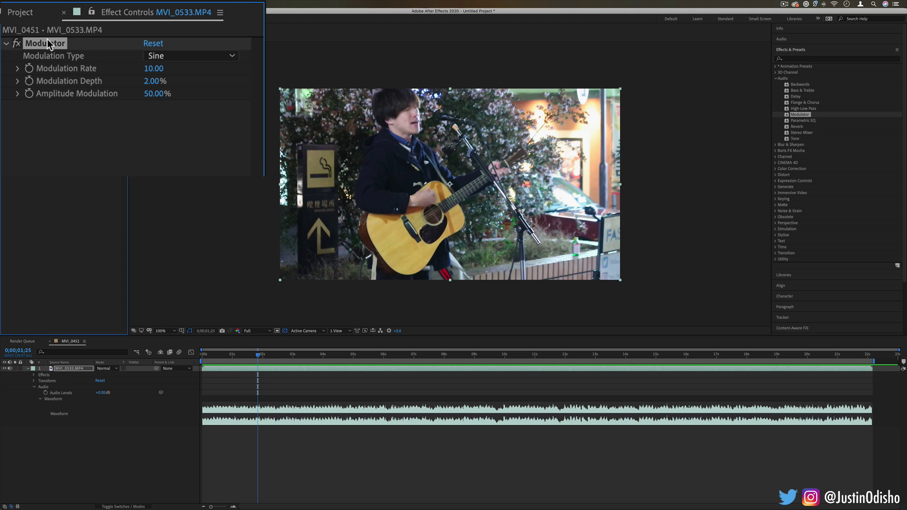
pyautogui.press('Delete')
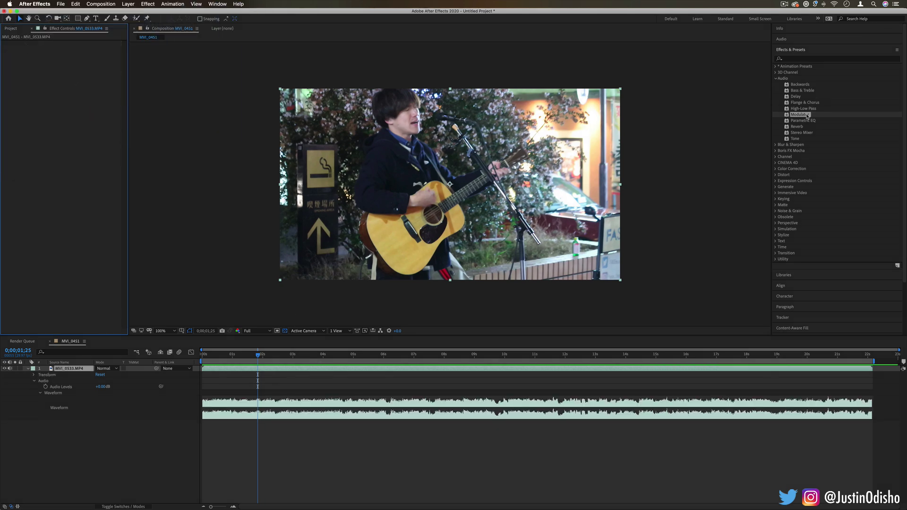
pyautogui.moveTo(802, 118); pyautogui.dragTo(81, 373)
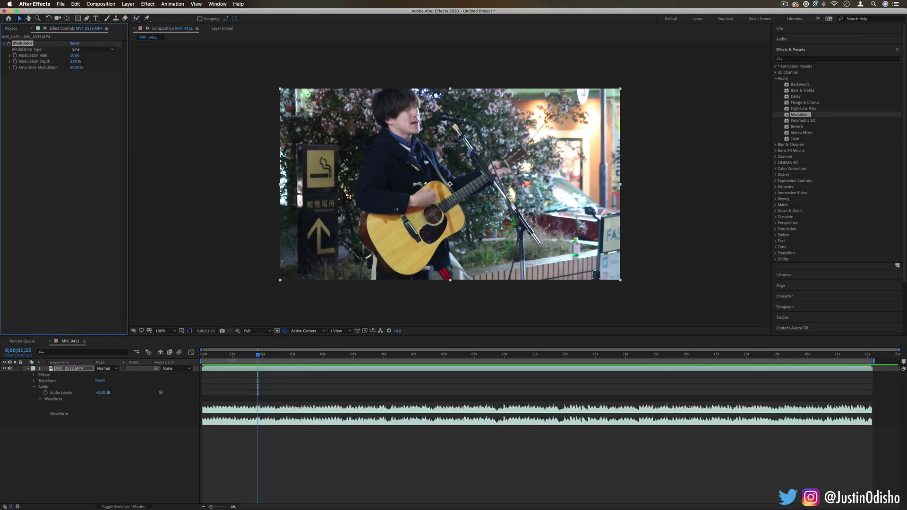
pyautogui.press('space')
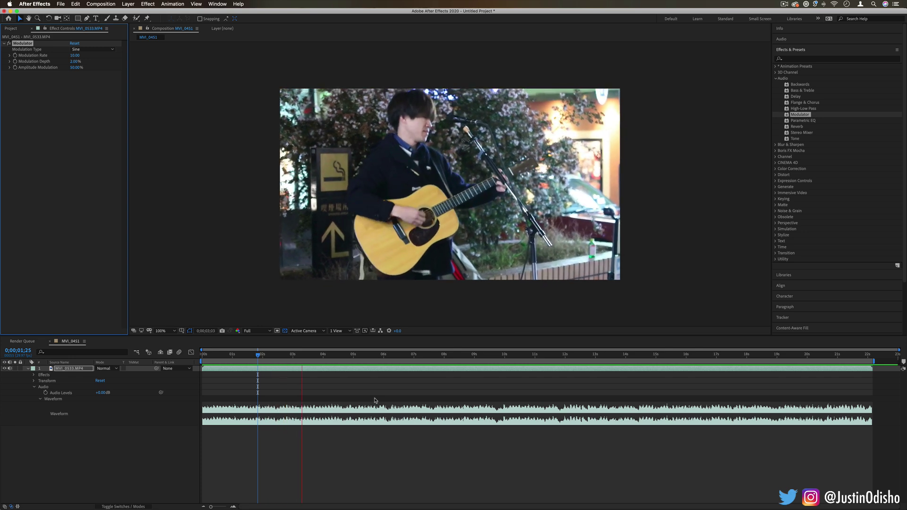
pyautogui.press('space')
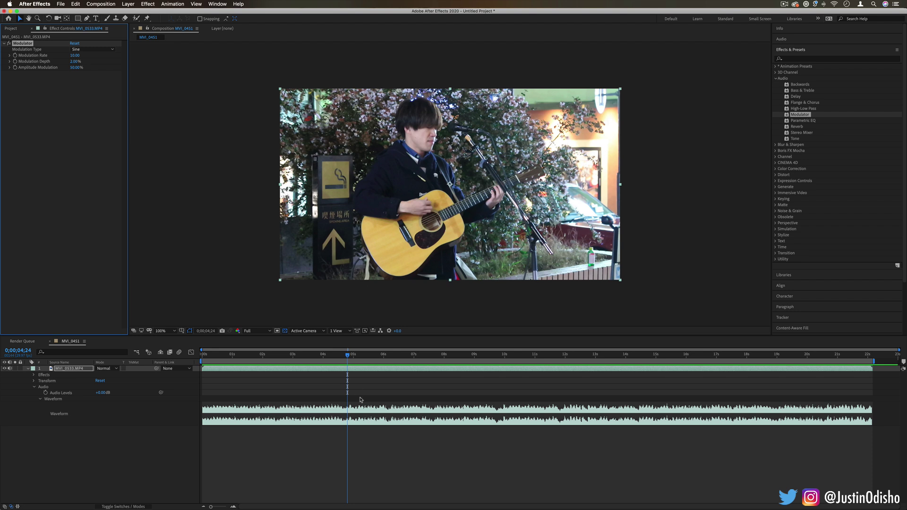
# Step: Set the Modulator's Modulation Type to Triangle and its Modulation Rate to 13.50, and preview the sound
pyautogui.click(92, 49)
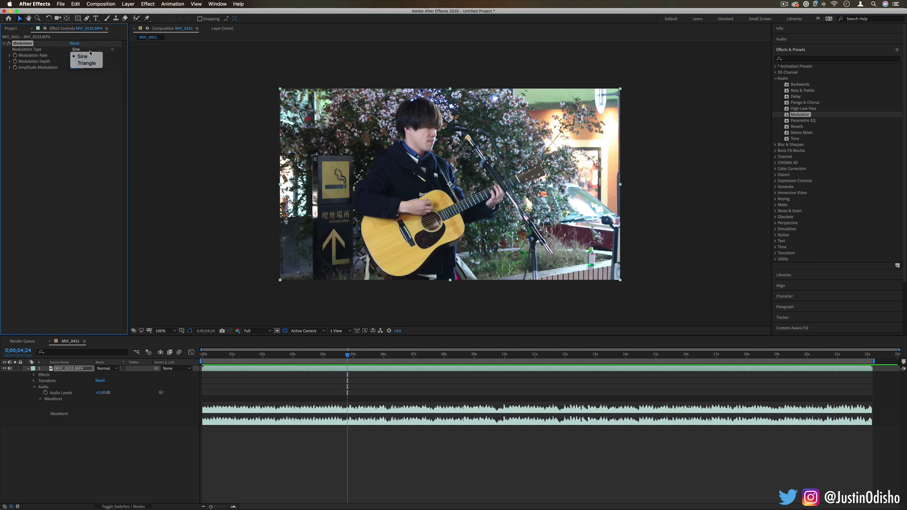
pyautogui.click(195, 86)
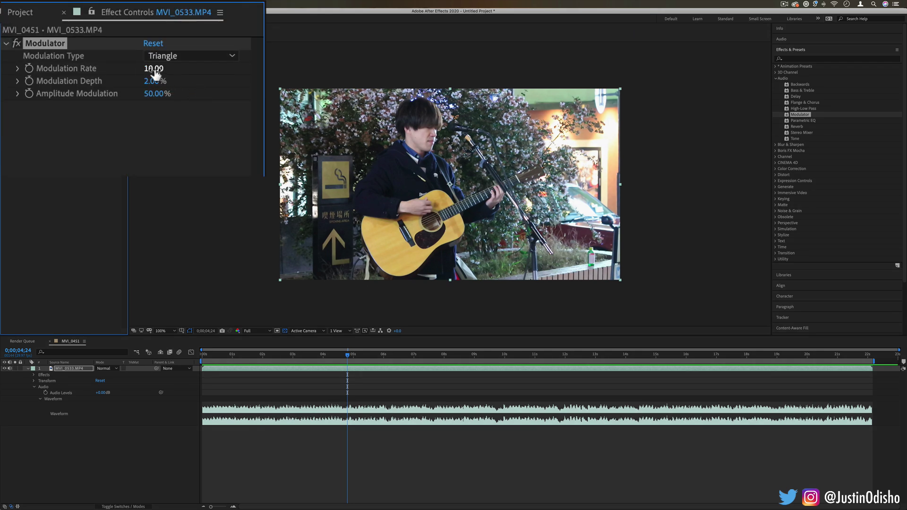
pyautogui.moveTo(154, 73); pyautogui.dragTo(158, 73)
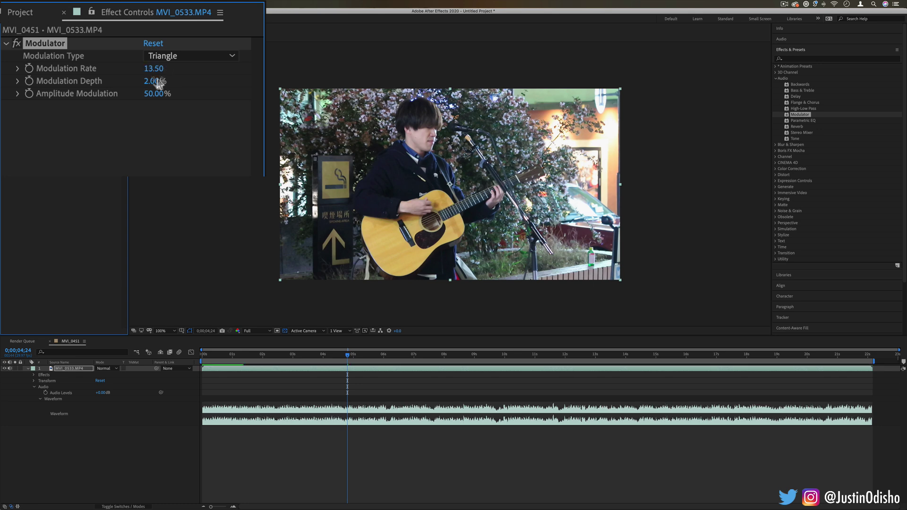
pyautogui.press('space')
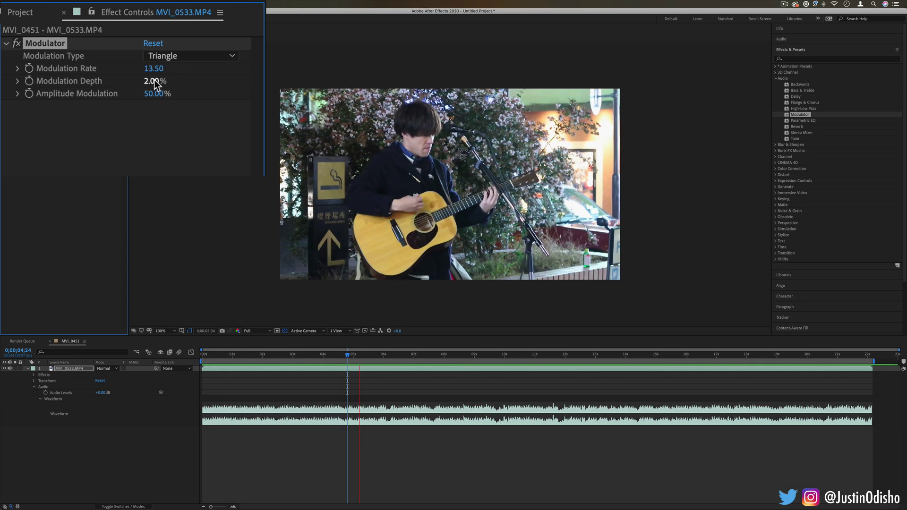
# Step: Raise the Modulator's Modulation Rate to 35.10 and preview the sound again, including from 0;00;03;20
pyautogui.moveTo(153, 68)
pyautogui.mouseDown()
pyautogui.moveTo(208, 68)
pyautogui.moveTo(152, 59)
pyautogui.mouseUp()
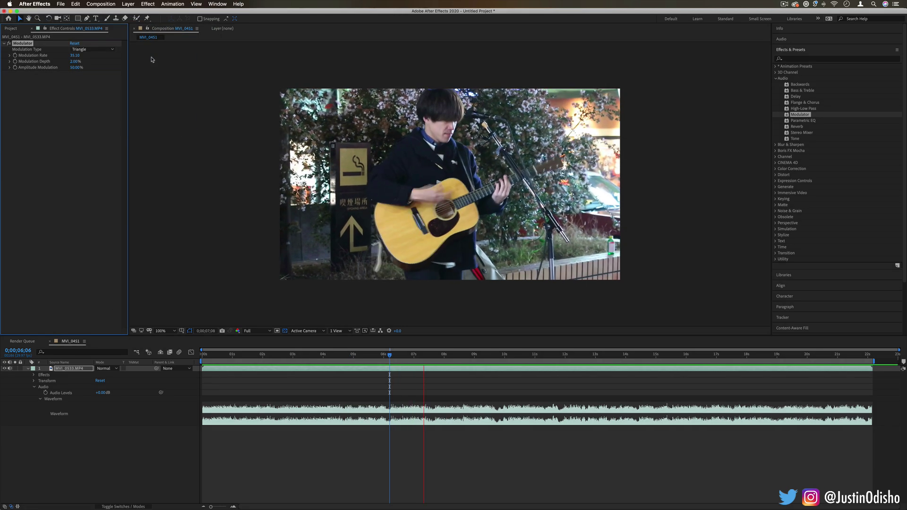
pyautogui.press('space')
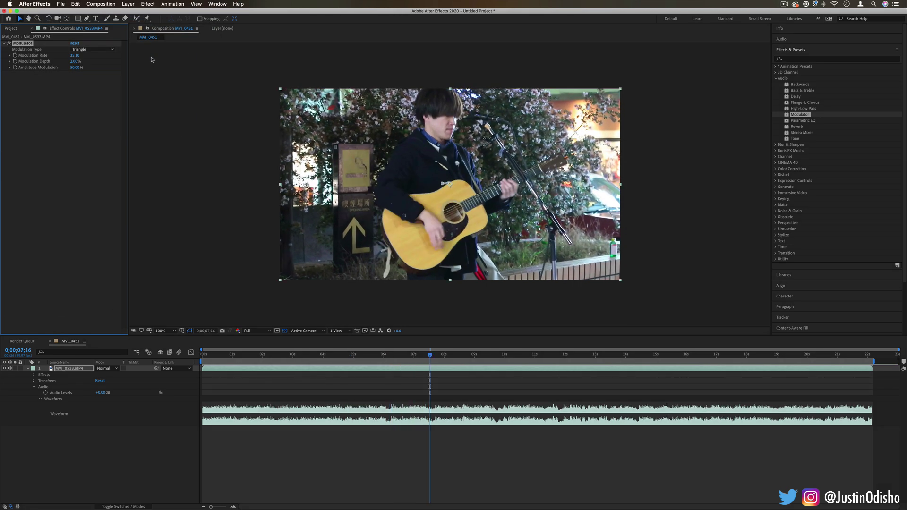
pyautogui.click(313, 355)
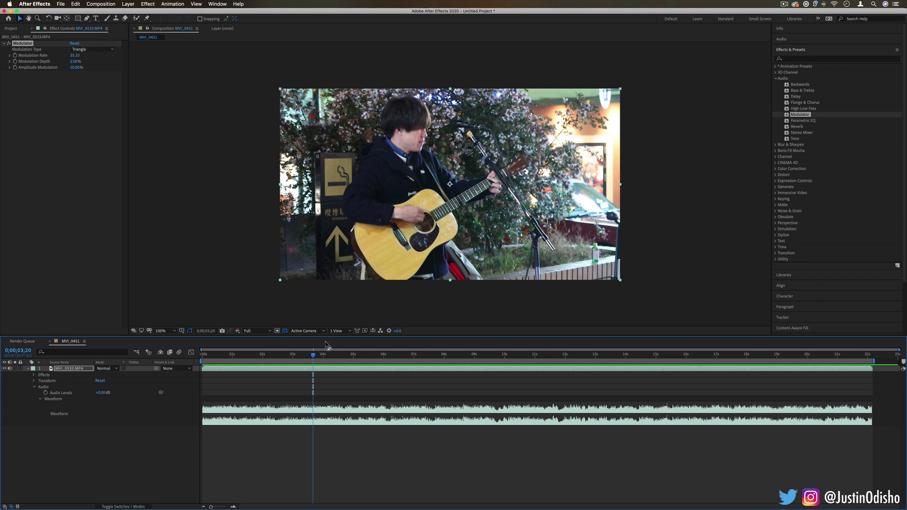
pyautogui.press('space')
pyautogui.click(353, 354)
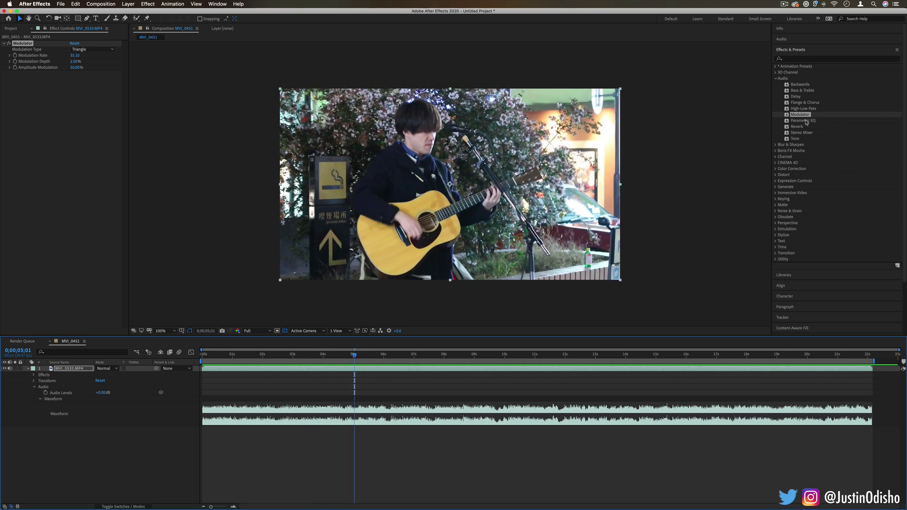
# Step: Replace the Modulator effect on the MVI_0533.MP4 layer with the Parametric EQ effect
pyautogui.click(21, 47)
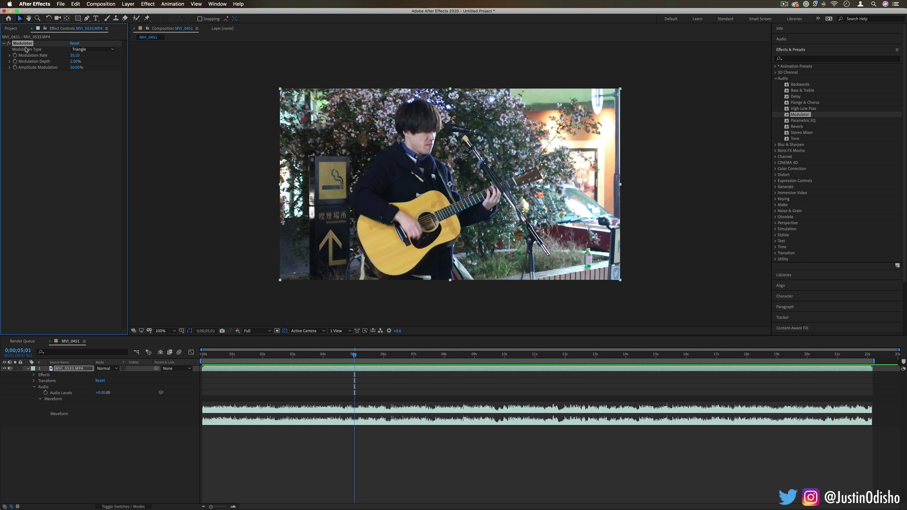
pyautogui.press('Delete')
pyautogui.moveTo(803, 120); pyautogui.dragTo(73, 370)
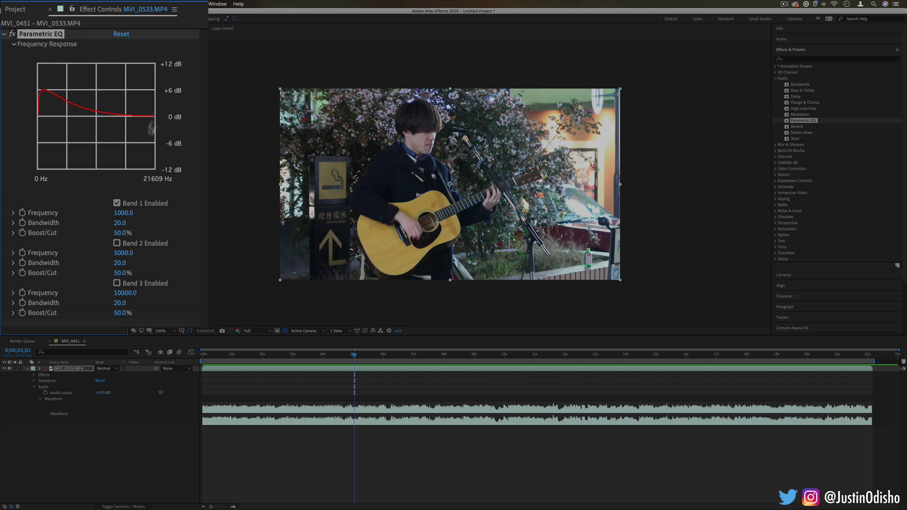
# Step: Set the Parametric EQ's Band 1 to Frequency 3601.0, Bandwidth 20.9 and Boost/Cut -100%, and preview the sound
pyautogui.moveTo(122, 213); pyautogui.dragTo(76, 237)
pyautogui.press('space')
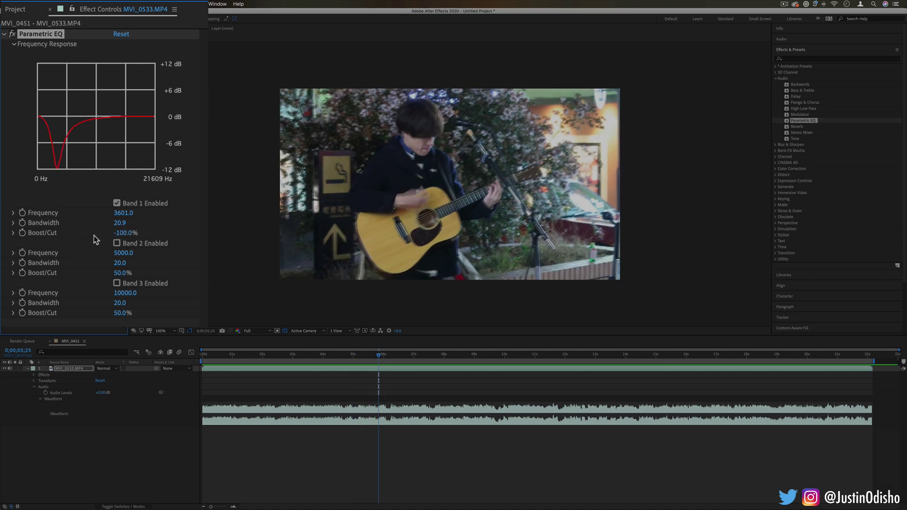
pyautogui.press('space')
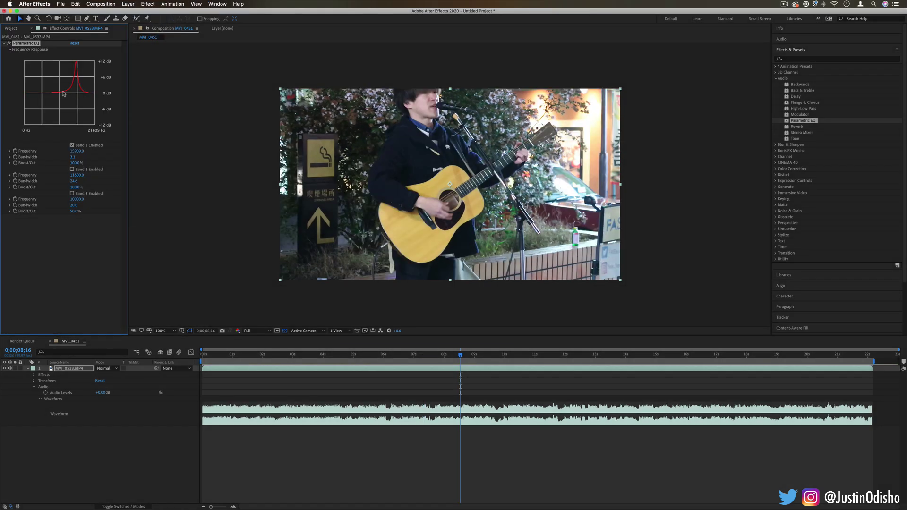
# Step: Replace the Parametric EQ effect with the Reverb effect and preview its default settings from 0;00;03;26
pyautogui.press('Delete')
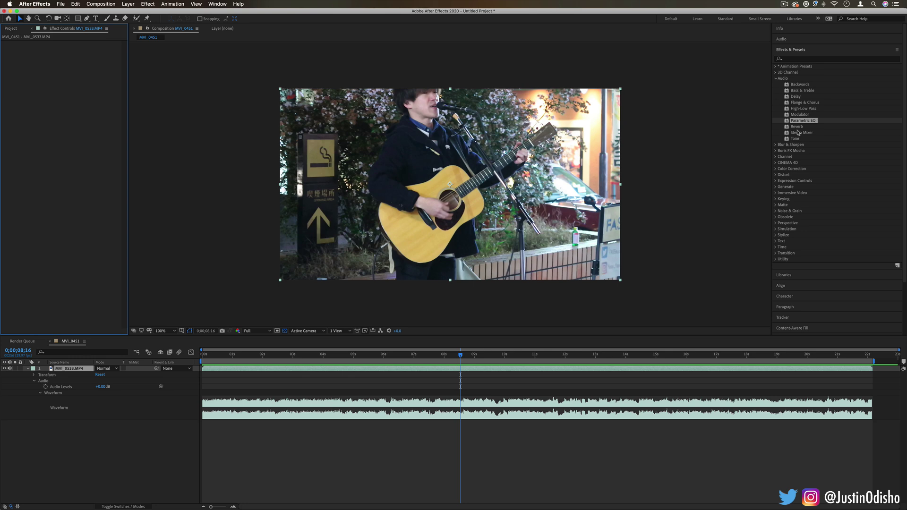
pyautogui.moveTo(801, 128); pyautogui.dragTo(78, 369)
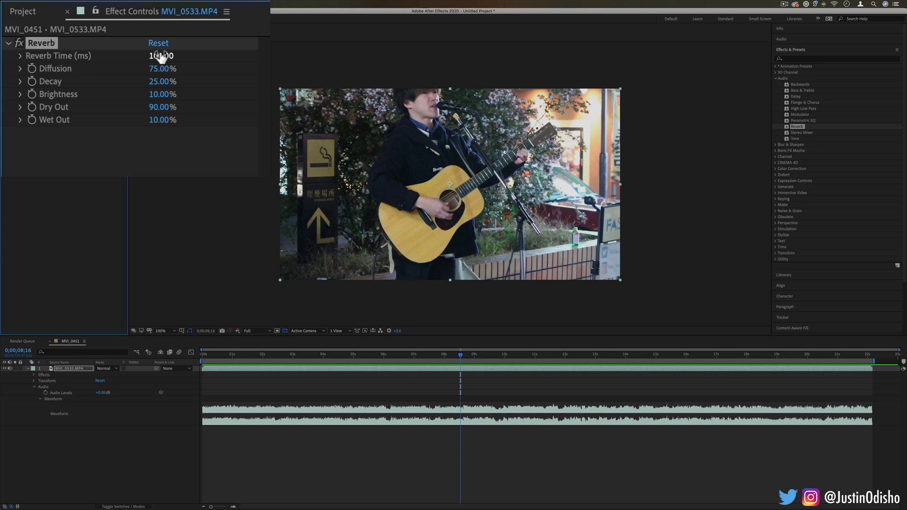
pyautogui.click(320, 355)
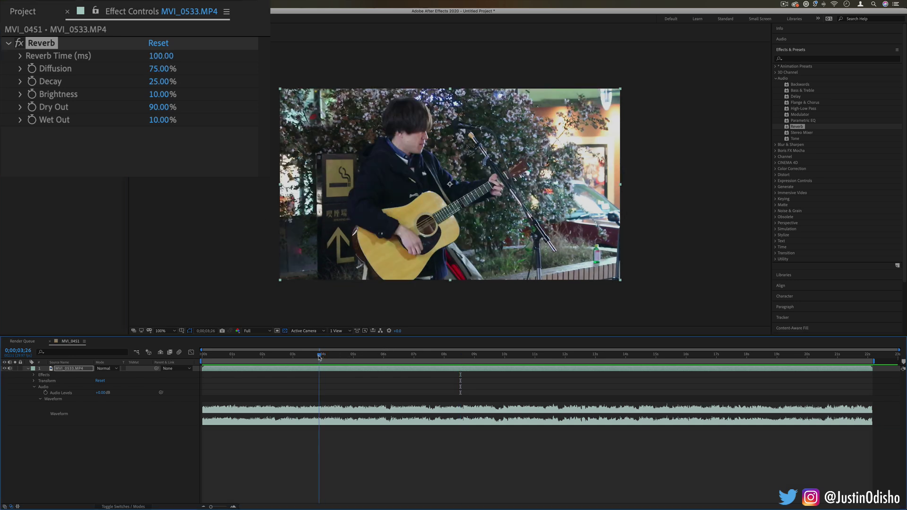
pyautogui.press('space')
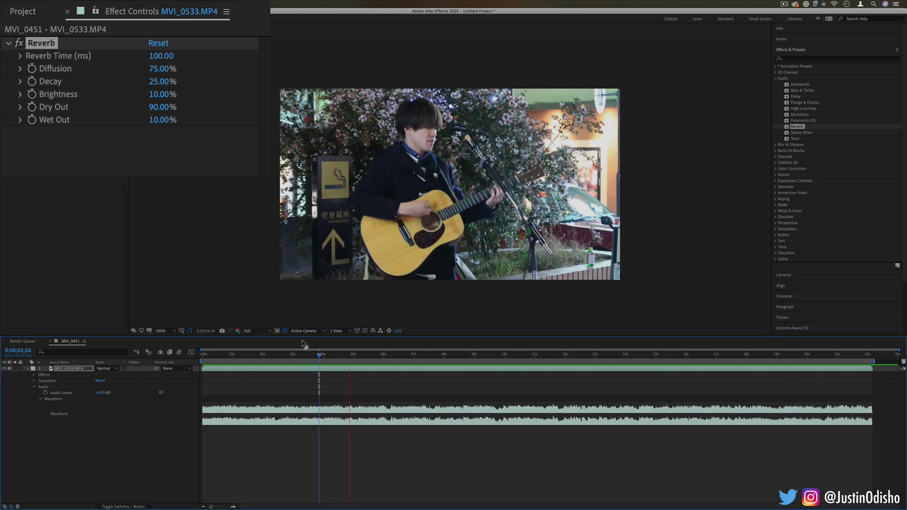
pyautogui.press('space')
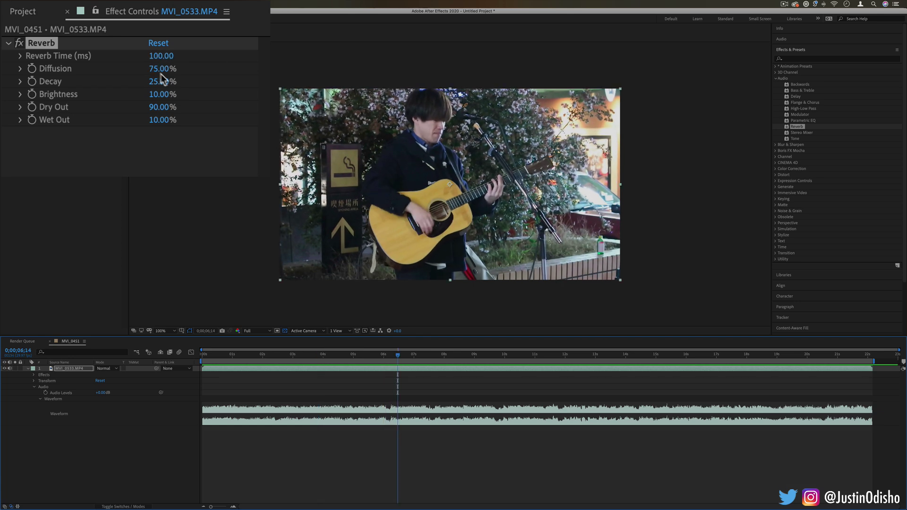
# Step: Set the Reverb effect's Reverb Time to 162 ms and Diffusion to 100%, and preview the sound, returning to 0;00;06;00
pyautogui.moveTo(161, 73); pyautogui.dragTo(211, 58)
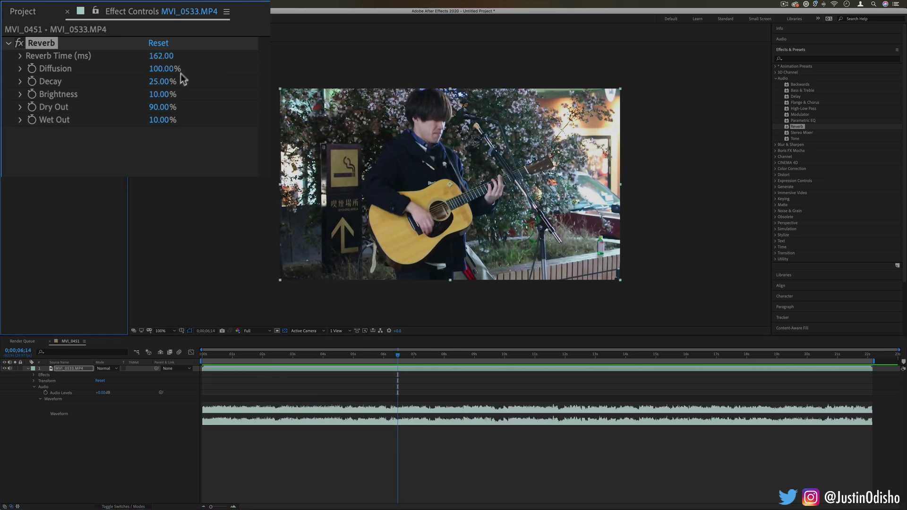
pyautogui.press('space')
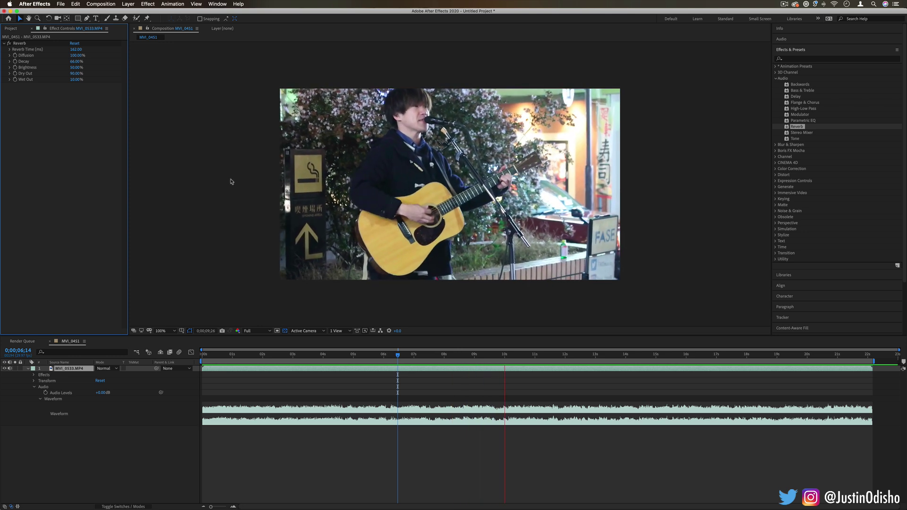
pyautogui.press('space')
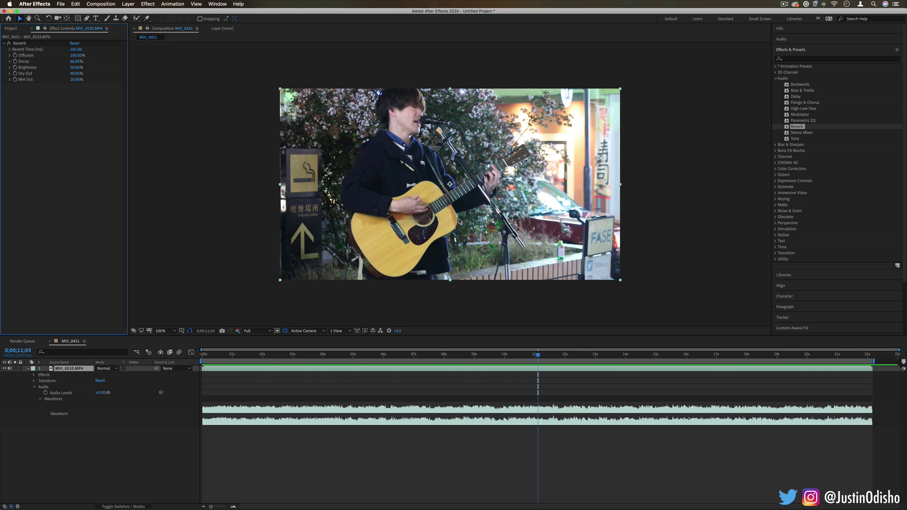
pyautogui.click(412, 359)
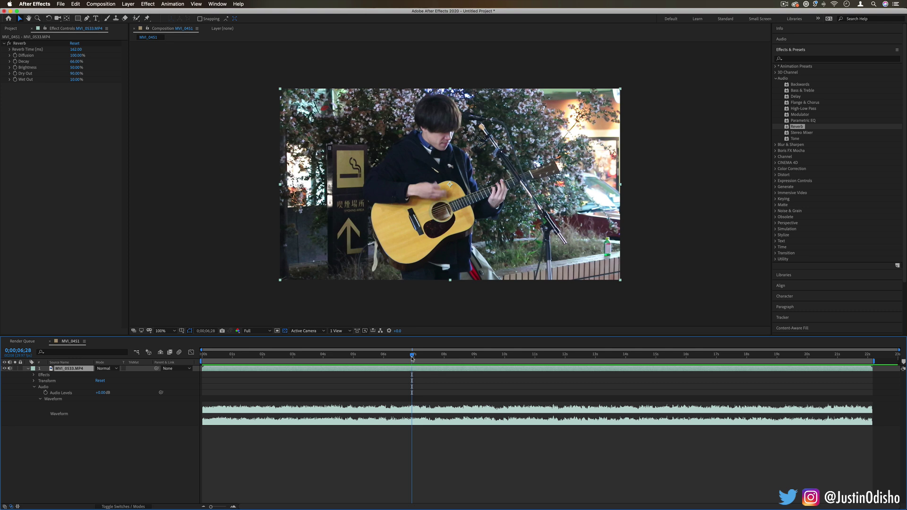
pyautogui.click(384, 356)
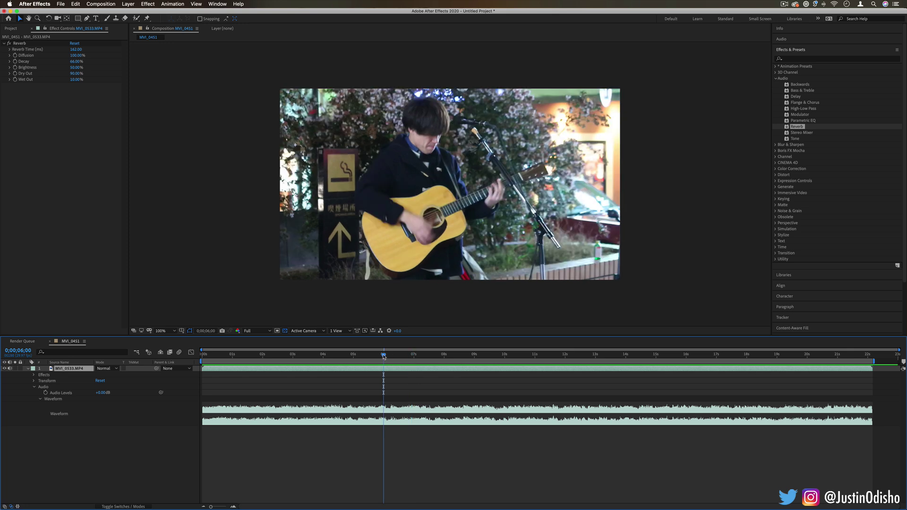
# Step: Preview the adjusted Reverb from 0;00;06;00 and replace it with the Stereo Mixer effect on the MVI_0533.MP4 layer
pyautogui.press('space')
pyautogui.press('space')
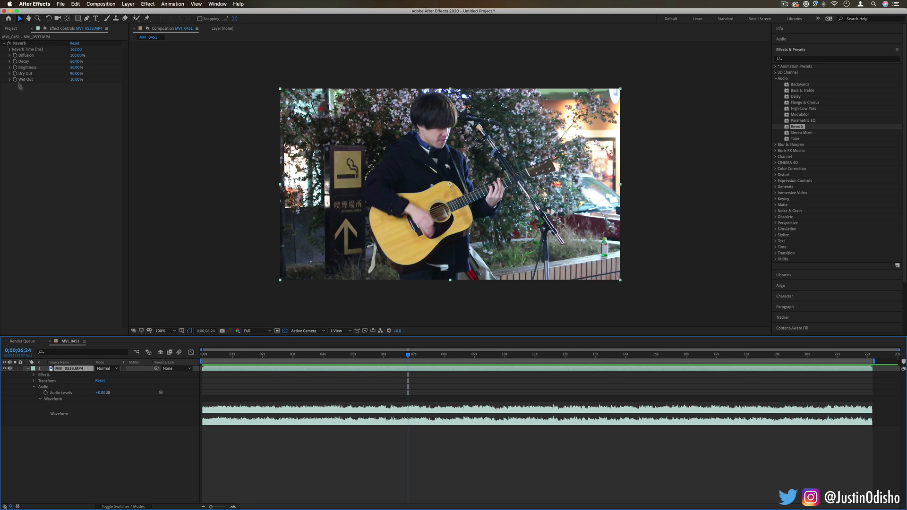
pyautogui.click(20, 43)
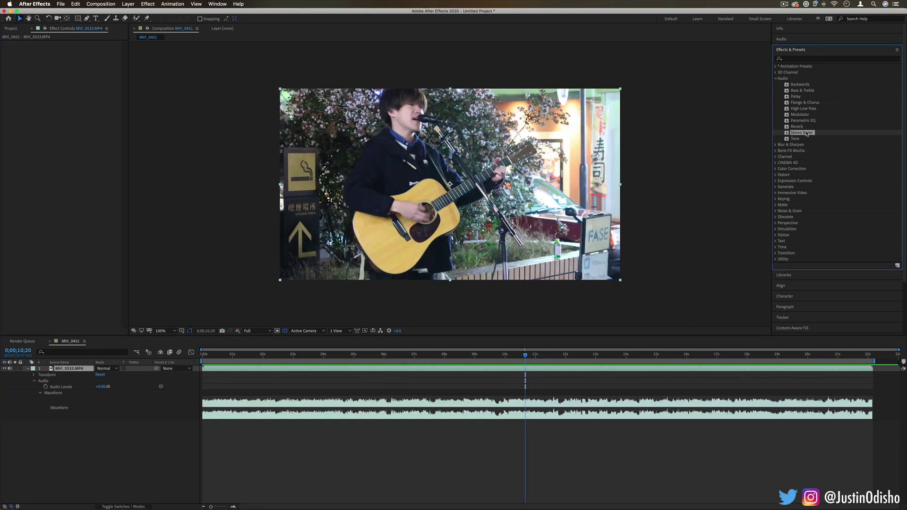
pyautogui.moveTo(807, 134); pyautogui.dragTo(77, 370)
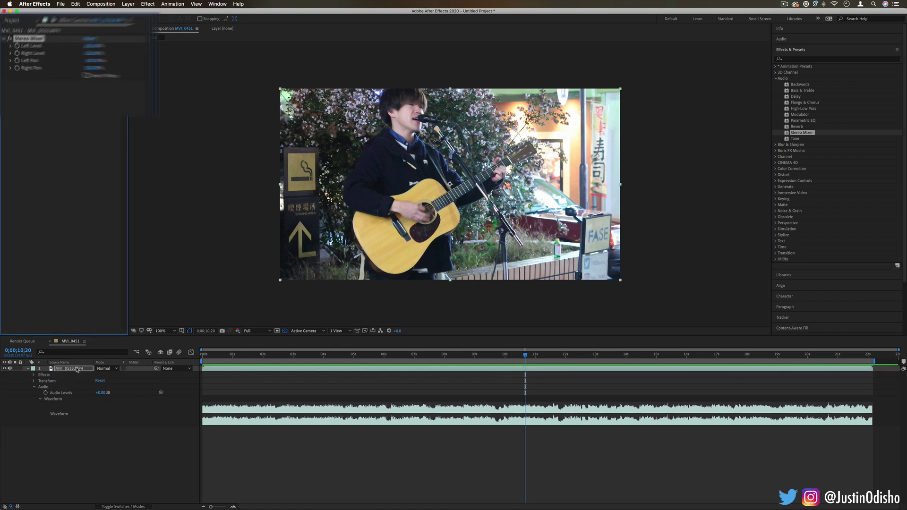
pyautogui.click(59, 56)
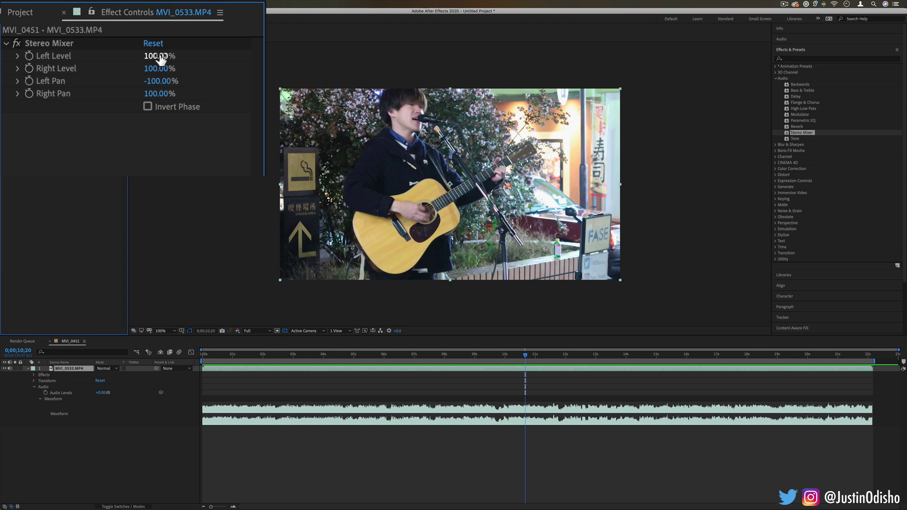
# Step: Set the Stereo Mixer's Left Level to 0% and preview how the sound shifts between the channels
pyautogui.moveTo(160, 59); pyautogui.dragTo(35, 60)
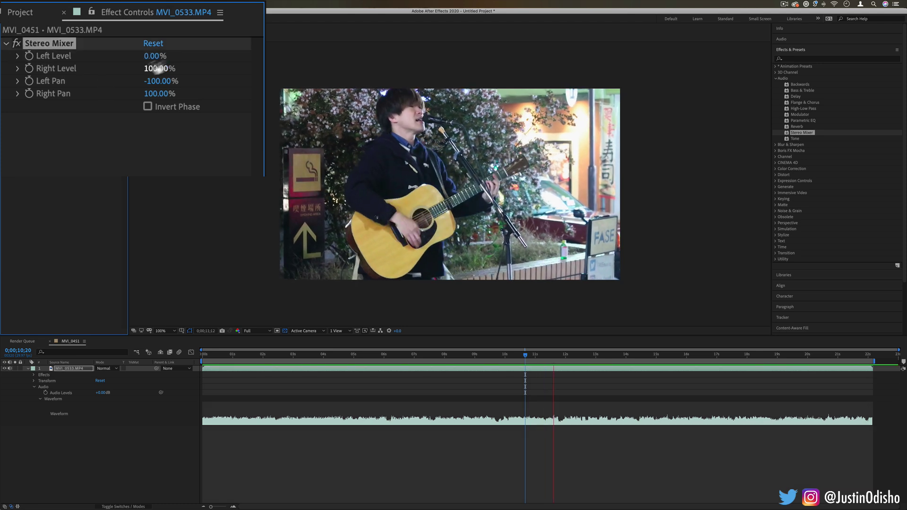
pyautogui.press('space')
pyautogui.moveTo(152, 59); pyautogui.dragTo(26, 71)
pyautogui.press('space')
# Step: Set the Stereo Mixer's Left Level to 49% and Right Level to 94%
pyautogui.moveTo(73, 49); pyautogui.dragTo(52, 49)
pyautogui.moveTo(76, 55); pyautogui.dragTo(121, 56)
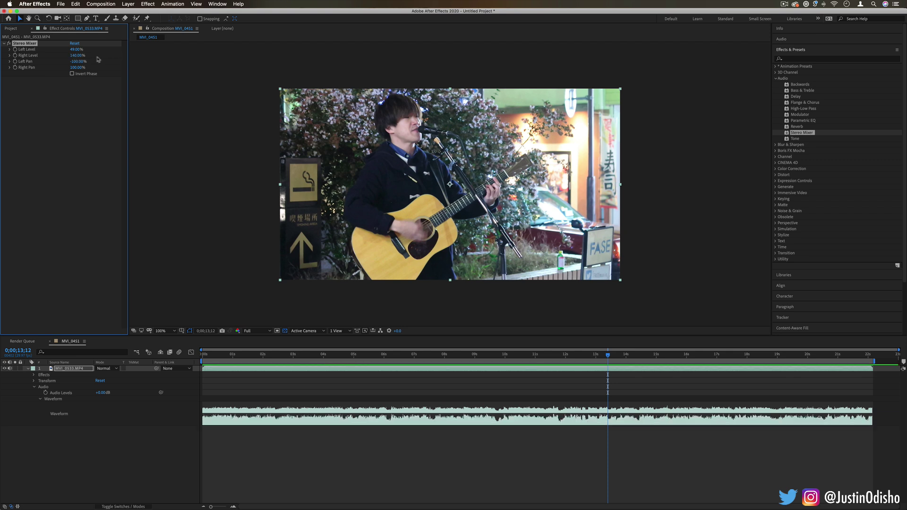
pyautogui.moveTo(78, 55); pyautogui.dragTo(66, 58)
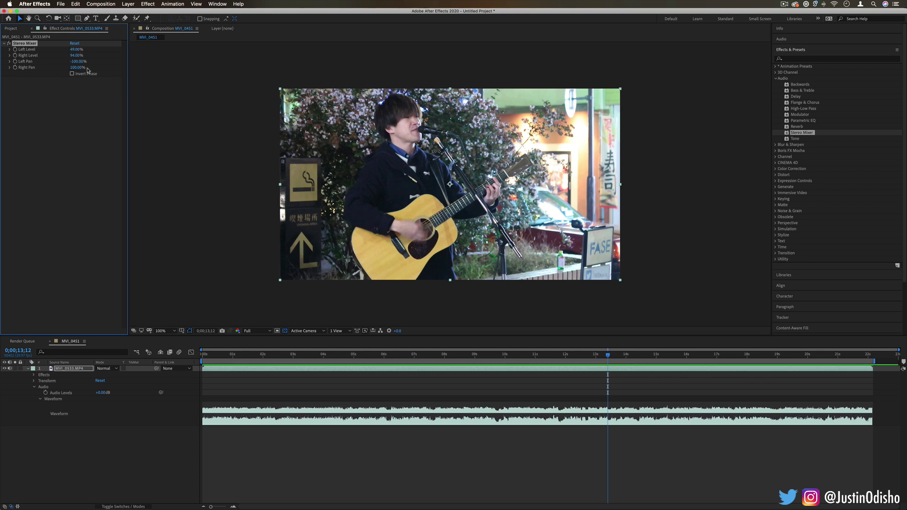
# Step: Set the Stereo Mixer's Right Pan to 98% and enable keyframing for Left Pan and Right Pan at 0;00;04;24
pyautogui.moveTo(78, 67); pyautogui.dragTo(35, 72)
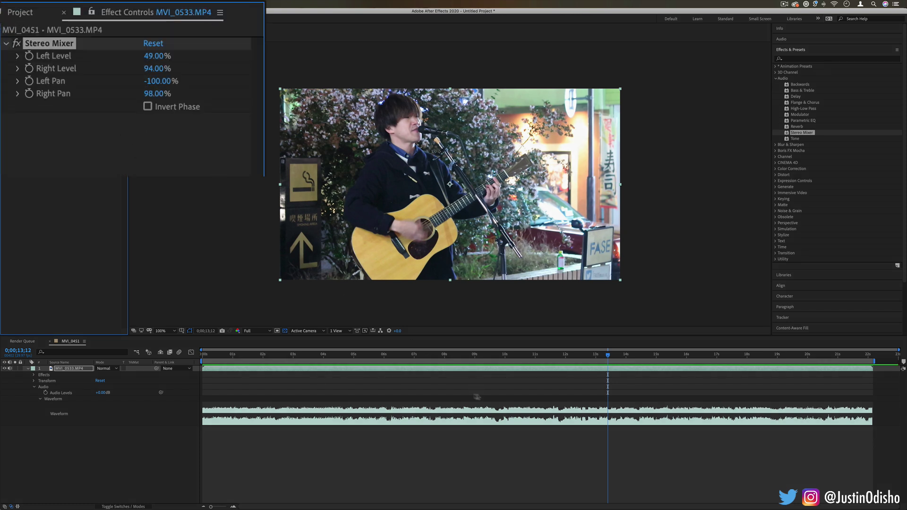
pyautogui.click(349, 354)
pyautogui.click(29, 81)
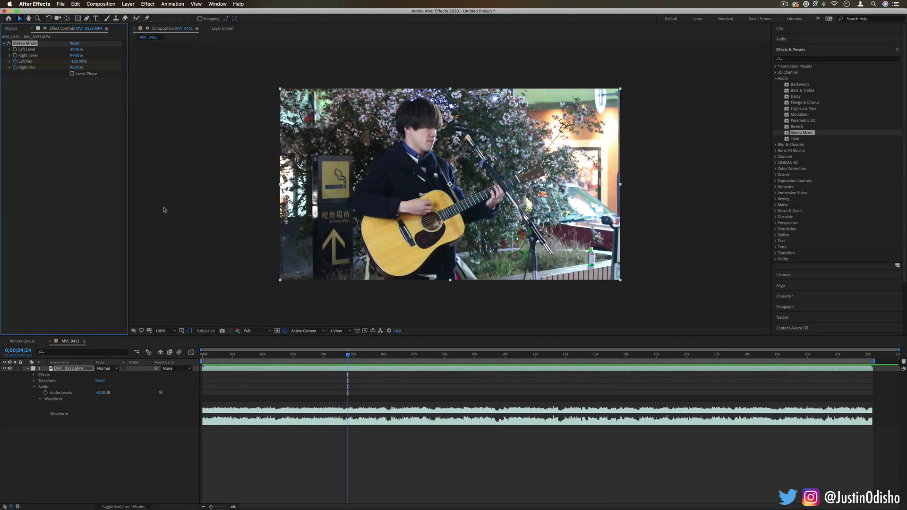
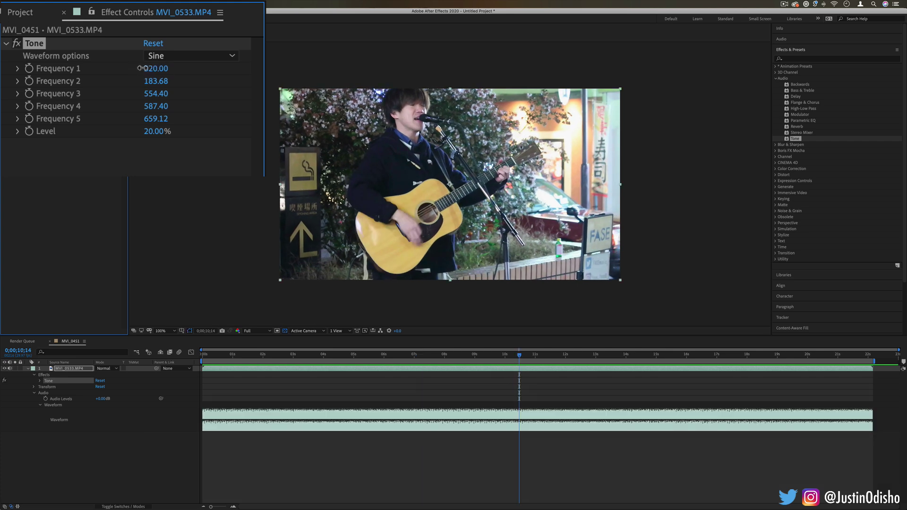
# Step: Set the Tone effect's Frequency 3 to 0 and its waveform to Square
pyautogui.click(168, 93)
pyautogui.write('0')
pyautogui.press('Return')
pyautogui.click(189, 56)
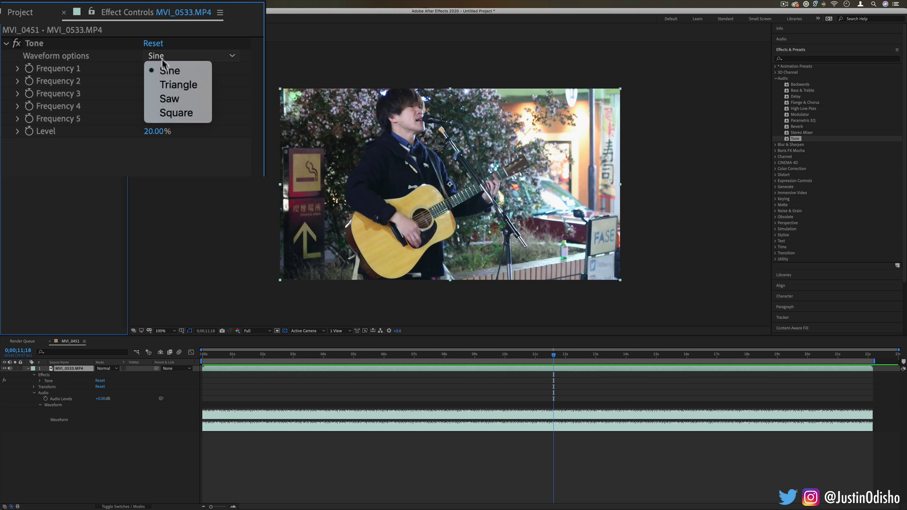
pyautogui.click(177, 113)
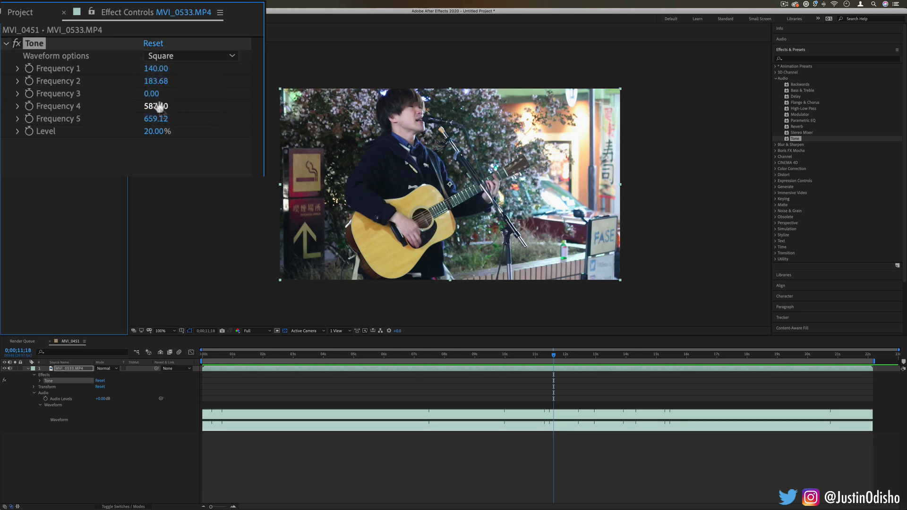
# Step: Set the Tone effect's Frequency 1 and Frequency 2 to 0, lower Frequency 4, and preview the sound
pyautogui.click(156, 68)
pyautogui.write('0')
pyautogui.press('Return')
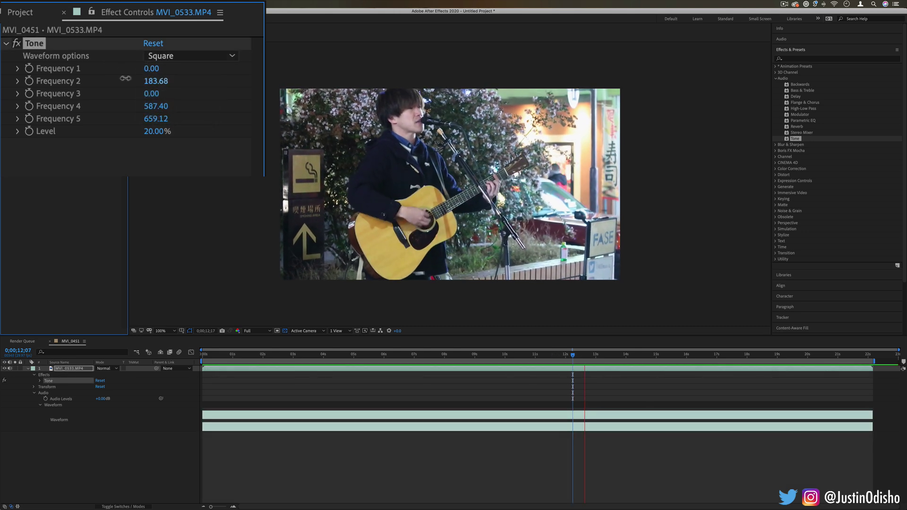
pyautogui.click(155, 80)
pyautogui.write('0')
pyautogui.press('Return')
pyautogui.moveTo(151, 105); pyautogui.dragTo(130, 105)
pyautogui.press('space')
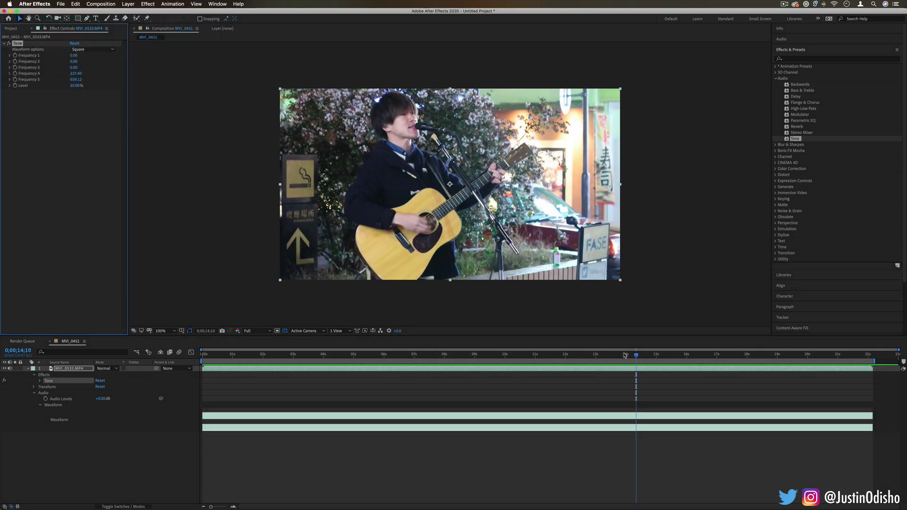
# Step: Add the Modulator effect below the Tone effect and preview the combined sound from 0;00;00;09
pyautogui.moveTo(625, 355); pyautogui.dragTo(211, 384)
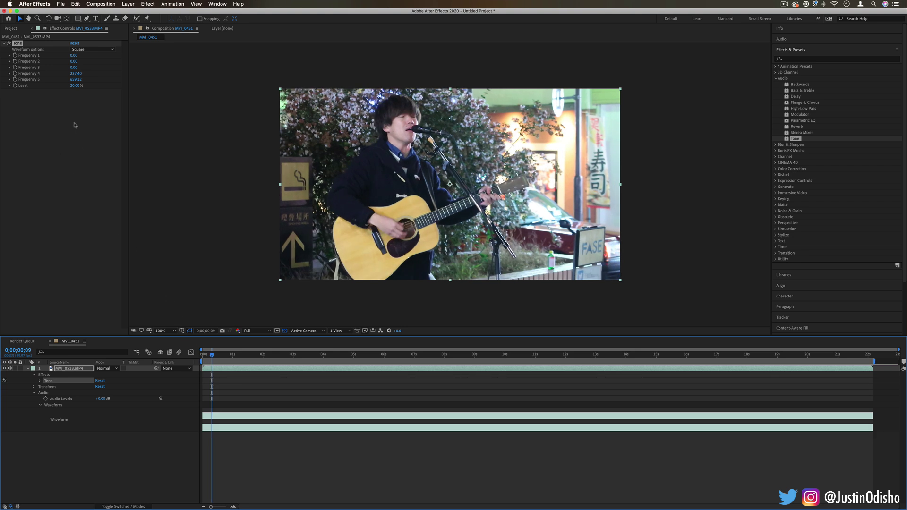
pyautogui.click(37, 70)
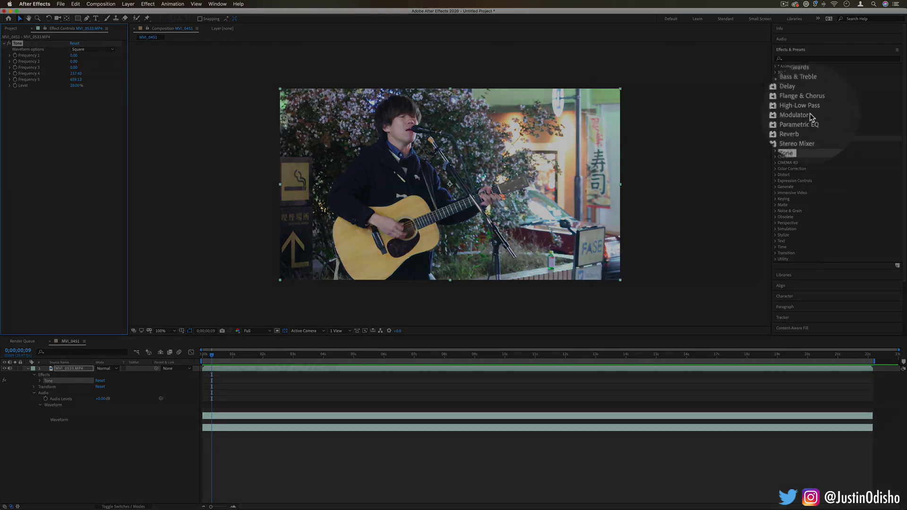
pyautogui.moveTo(800, 115)
pyautogui.mouseDown()
pyautogui.moveTo(53, 101)
pyautogui.moveTo(94, 111)
pyautogui.mouseUp()
pyautogui.press('space')
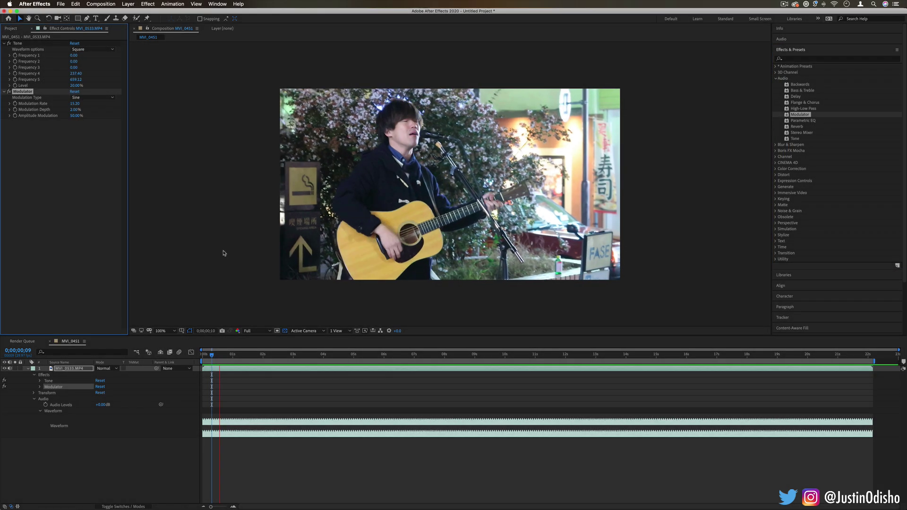
# Step: Set the Modulator's Modulation Rate to 1 and preview the sound from 0;00;01;15
pyautogui.write('1')
pyautogui.press('Return')
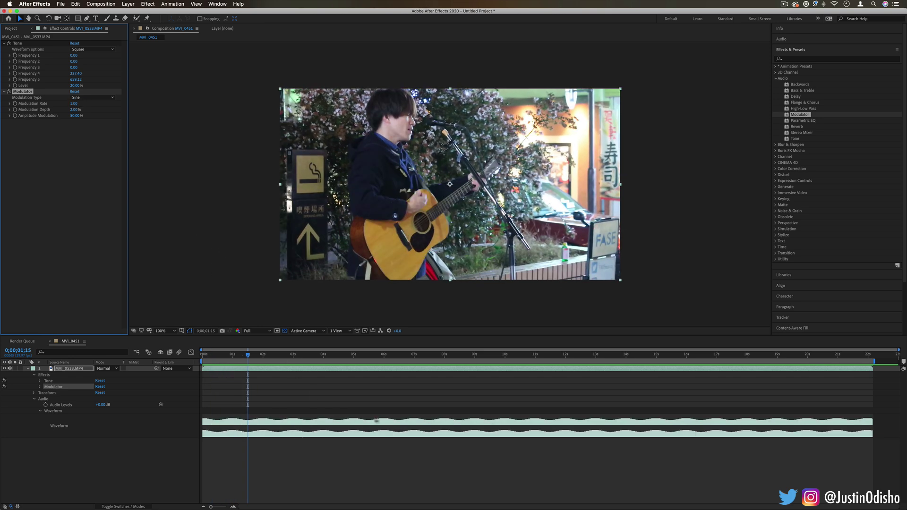
pyautogui.click(274, 421)
pyautogui.press('space')
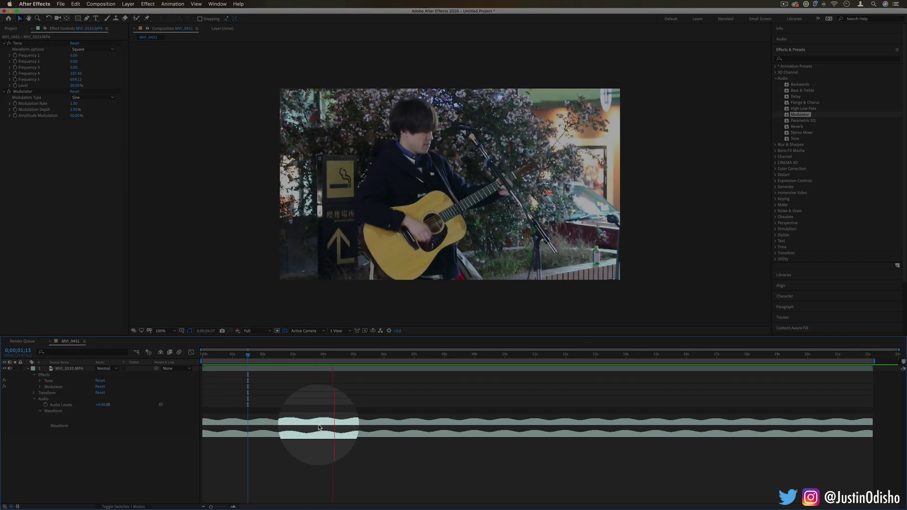
pyautogui.press('space')
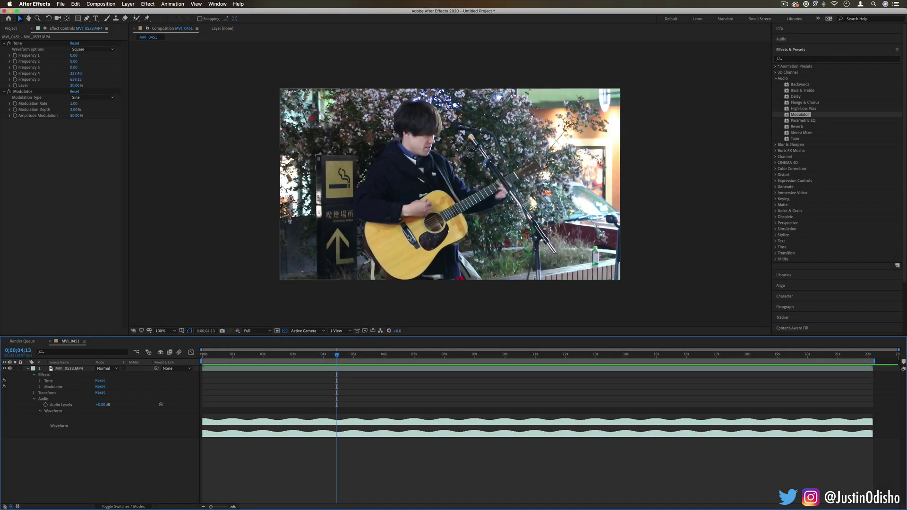
# Step: Remove the Tone and Modulator effects from the MVI_0533.MP4 layer
pyautogui.click(21, 44)
pyautogui.click(797, 138)
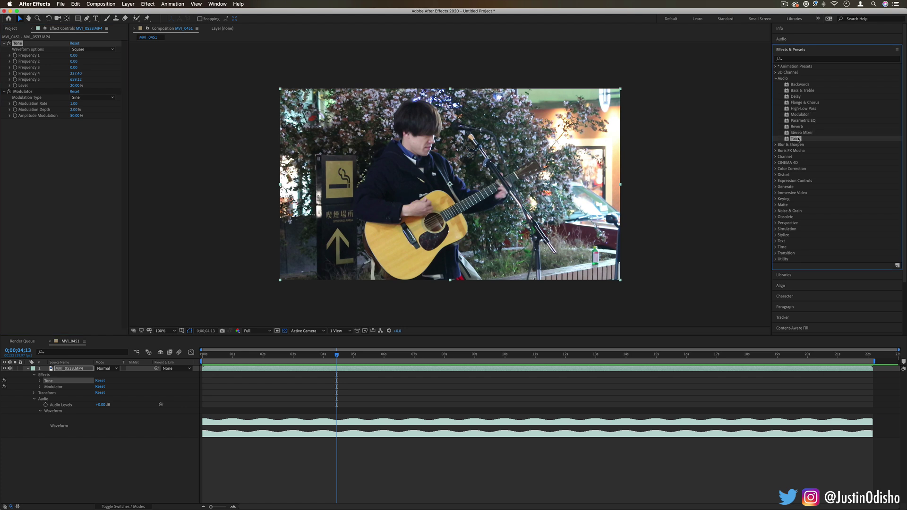
pyautogui.press('super+shift+e')
# Step: Browse the available effects in the Audio category and in the Blur & Sharpen category
pyautogui.click(798, 98)
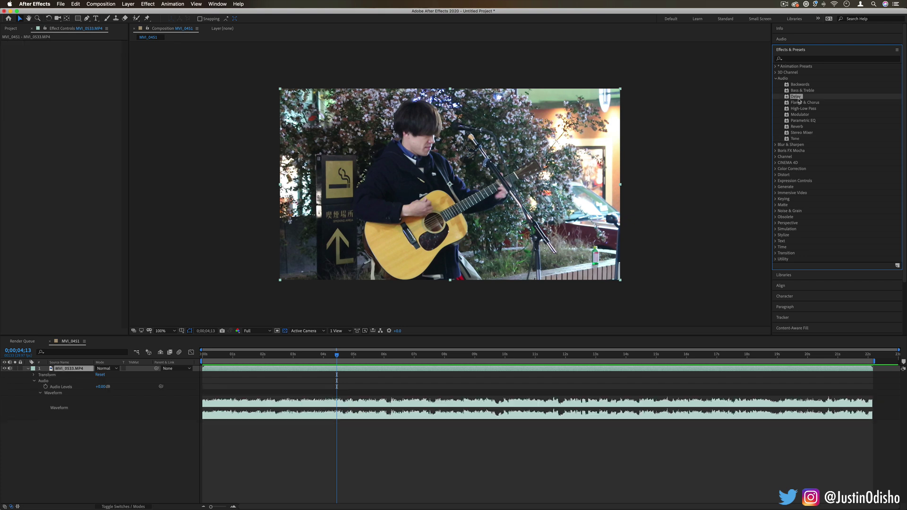
pyautogui.click(799, 84)
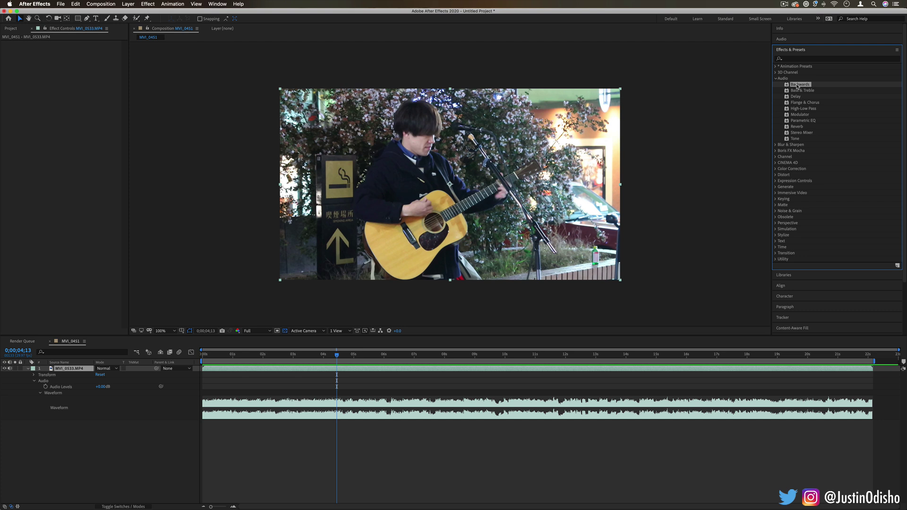
pyautogui.click(796, 97)
pyautogui.click(183, 382)
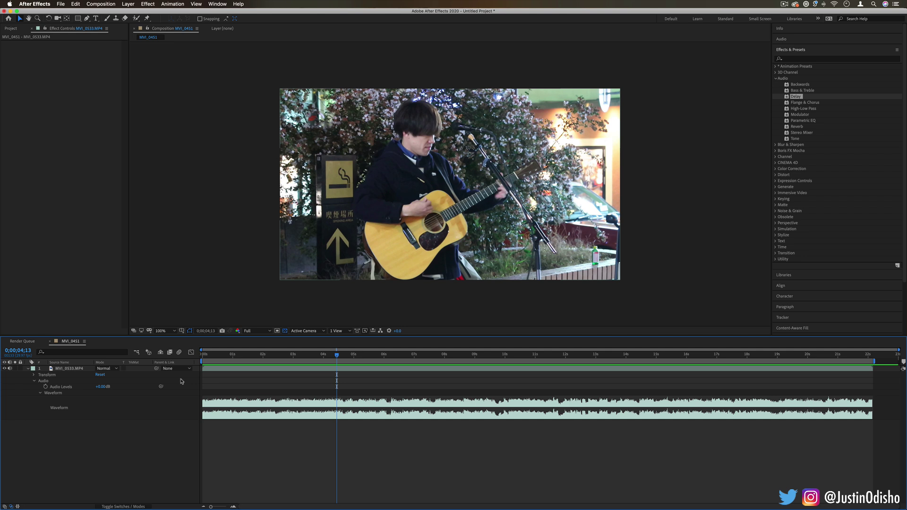
pyautogui.click(811, 145)
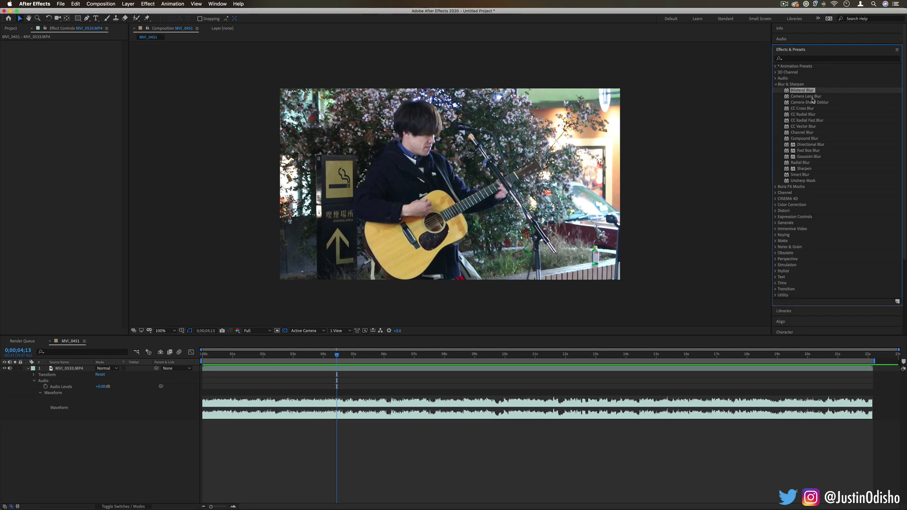